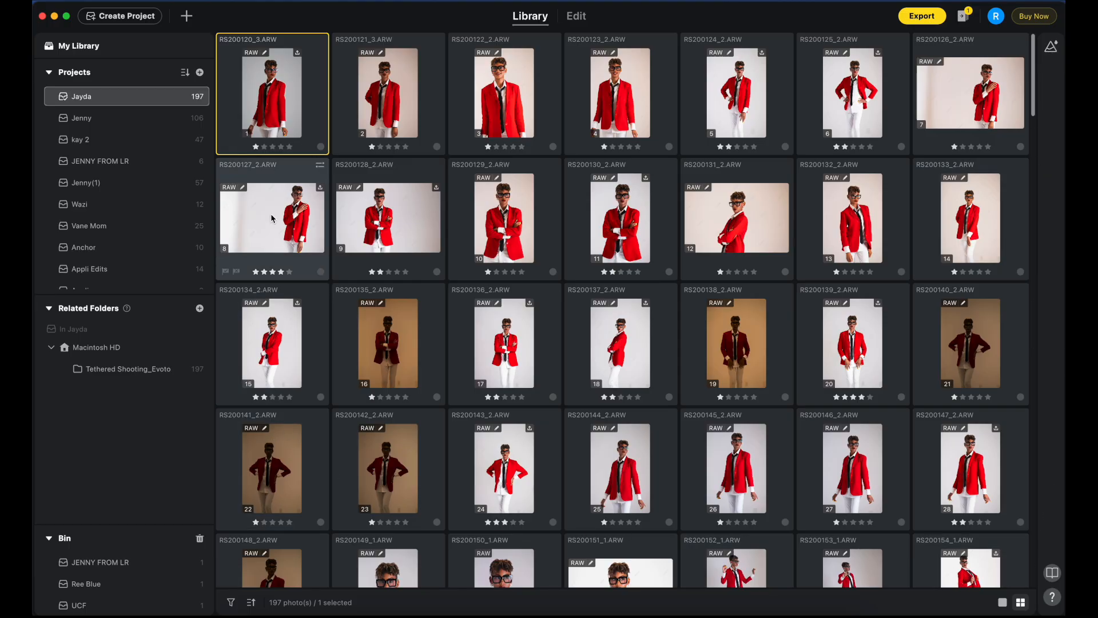
- Open RS200120_3.ARW for editing and show its Portrait Retouching settings with AI Color Adjustments and Presets hidden
left_click(579, 18)
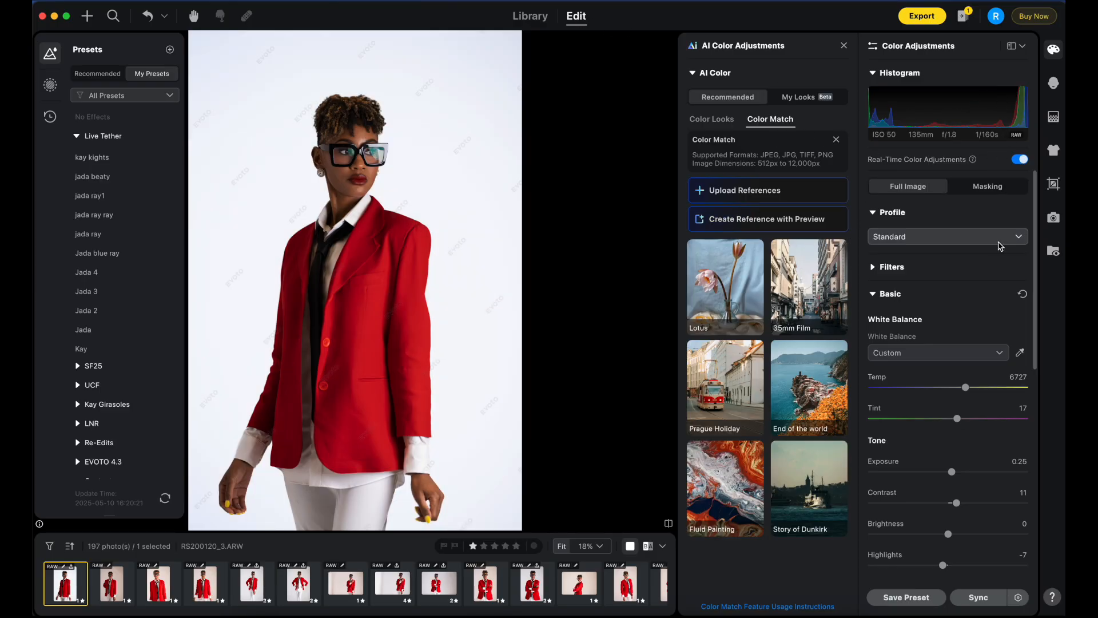
left_click(844, 45)
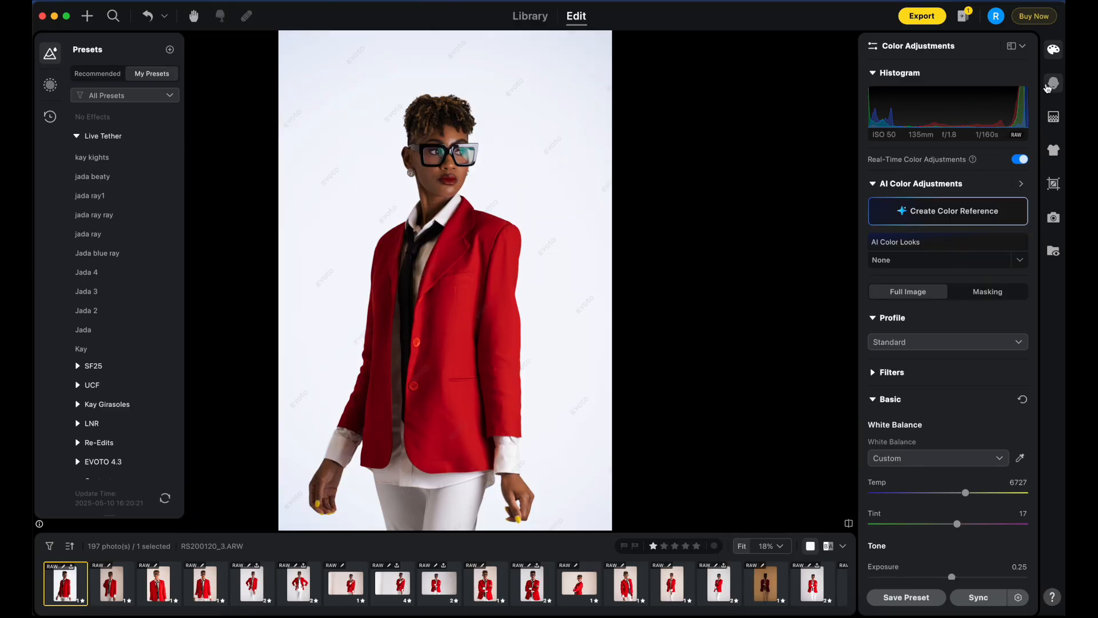
left_click(1054, 83)
left_click(50, 53)
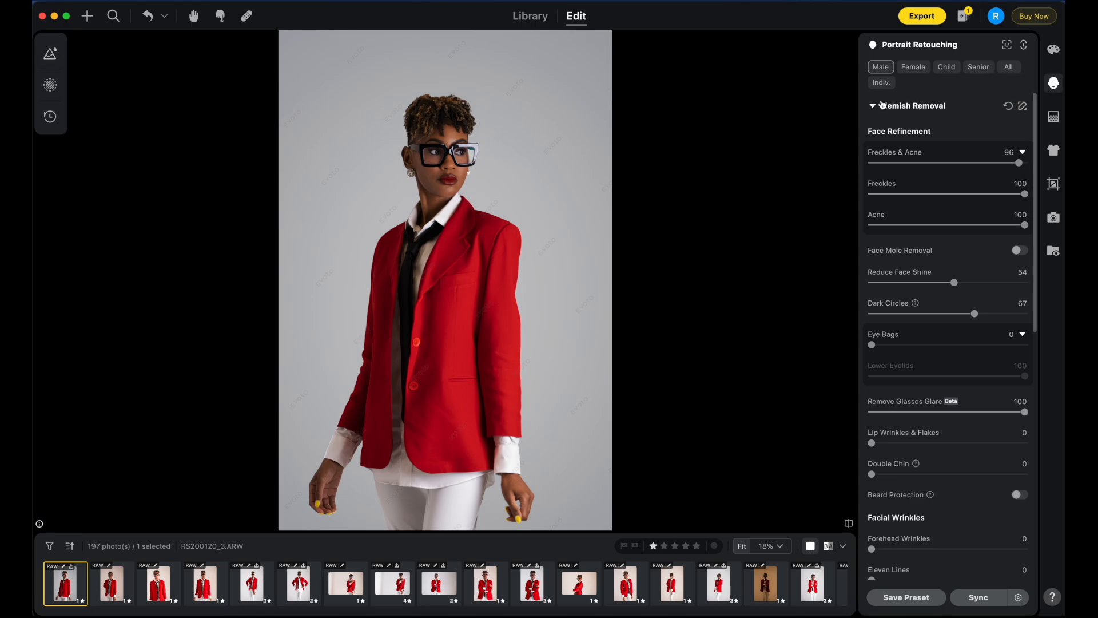
- Open RS200010_7.ARW from the 57-photo white-suit project for editing and show its Background Adjustments
left_click(541, 17)
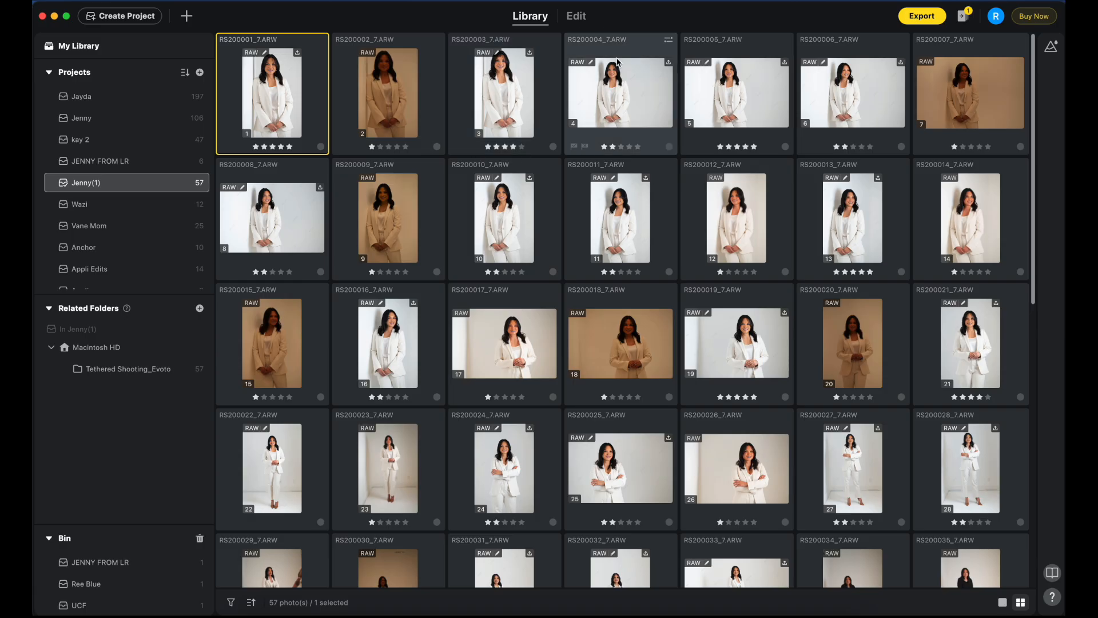
left_click(576, 16)
key("F2")
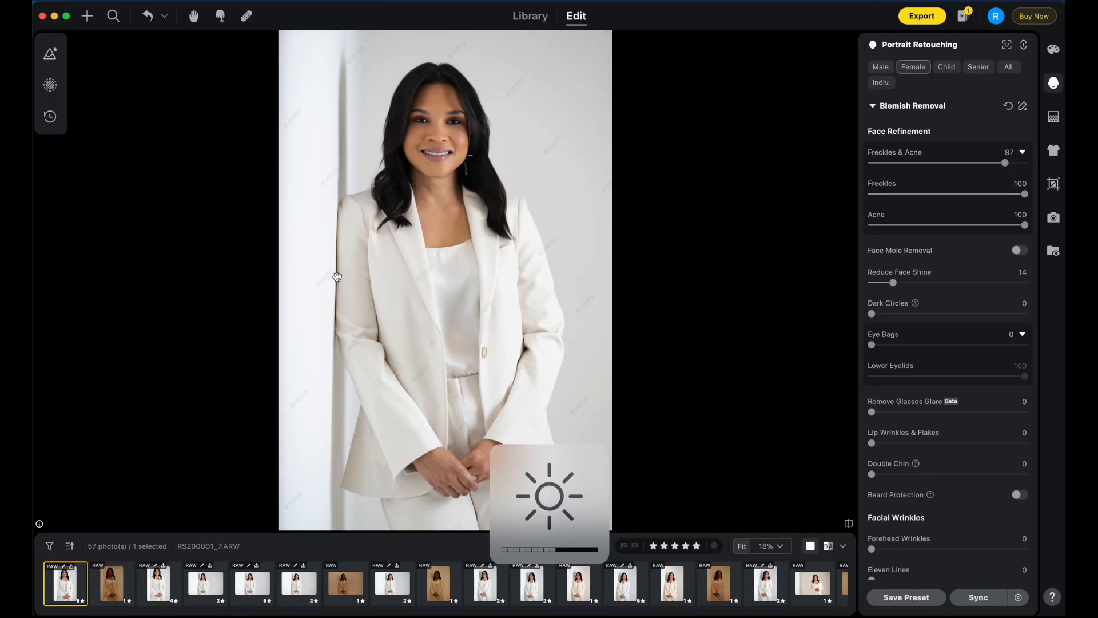
key("F2")
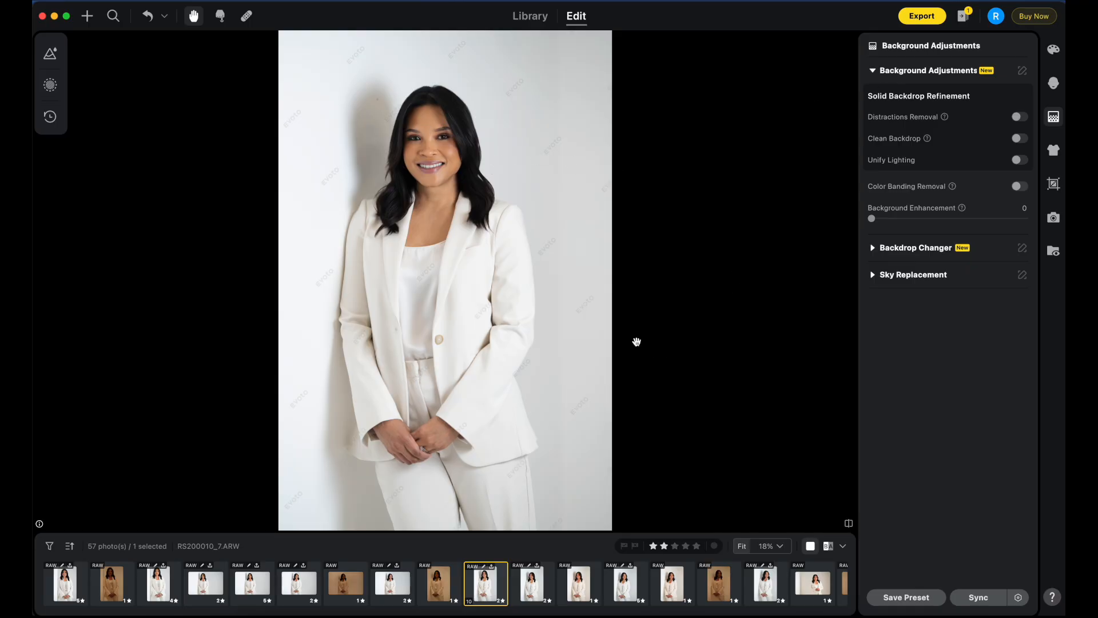
- Turn on Unify Lighting for the white-suit portrait's backdrop and compare the photo before and after
left_click(1019, 161)
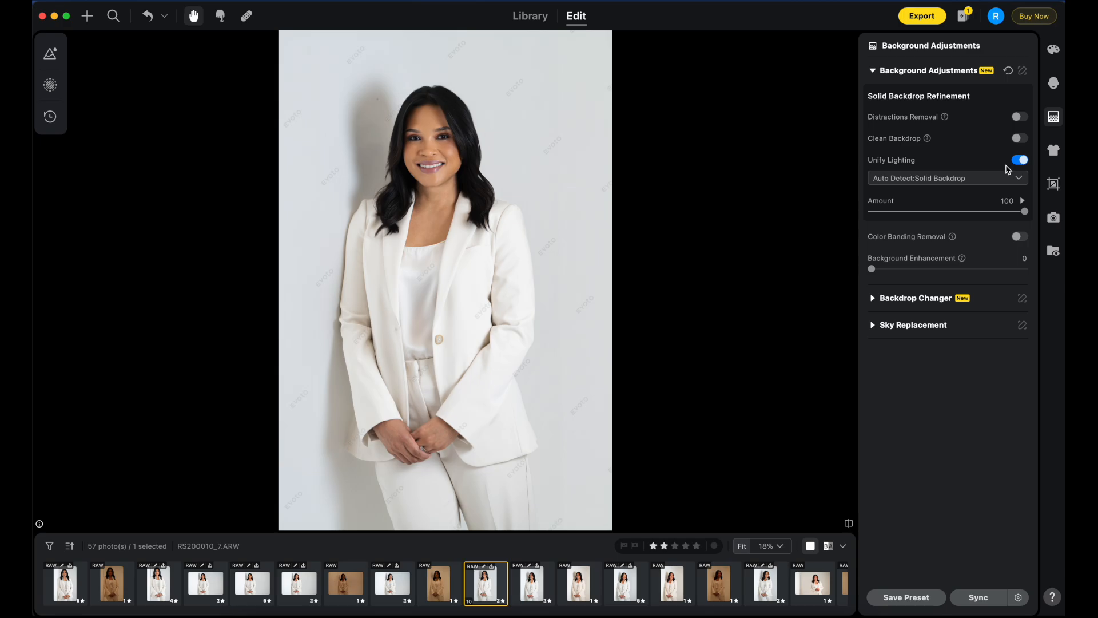
left_click(848, 524)
left_click(848, 524)
- Switch Unify Lighting off and on repeatedly to compare the backdrop, leaving it on
left_click(1021, 161)
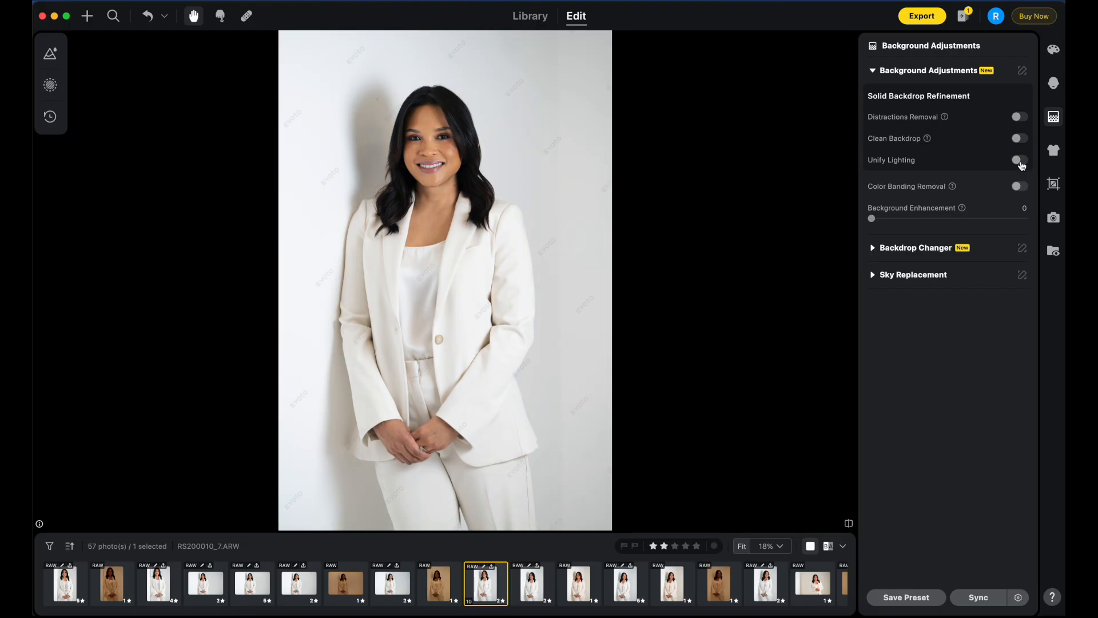
left_click(1018, 161)
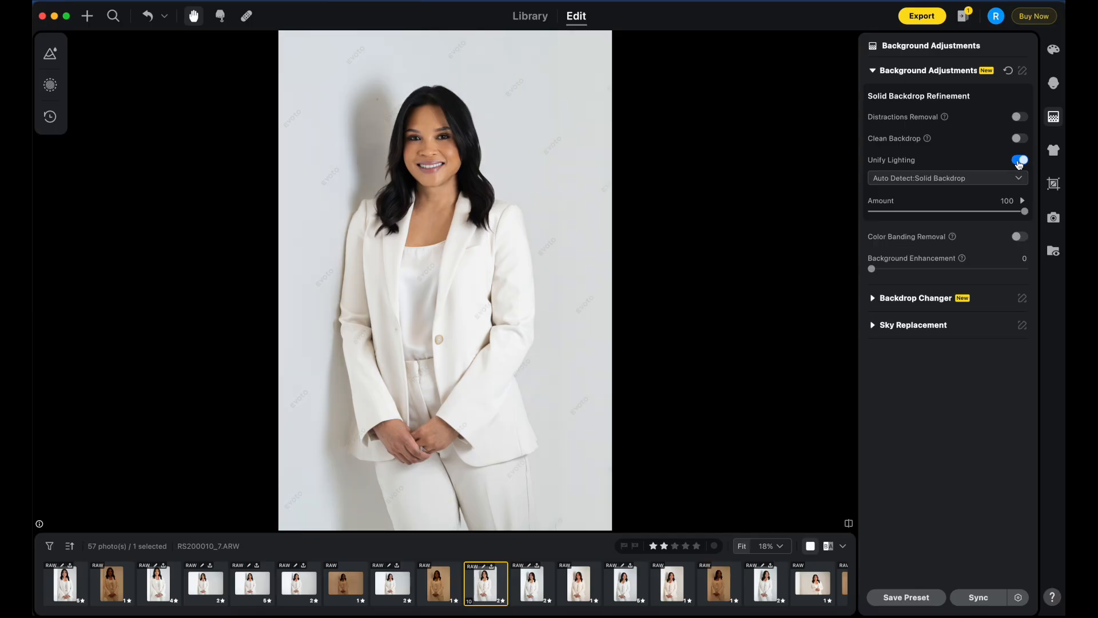
left_click(1018, 161)
left_click(1019, 162)
left_click(1021, 161)
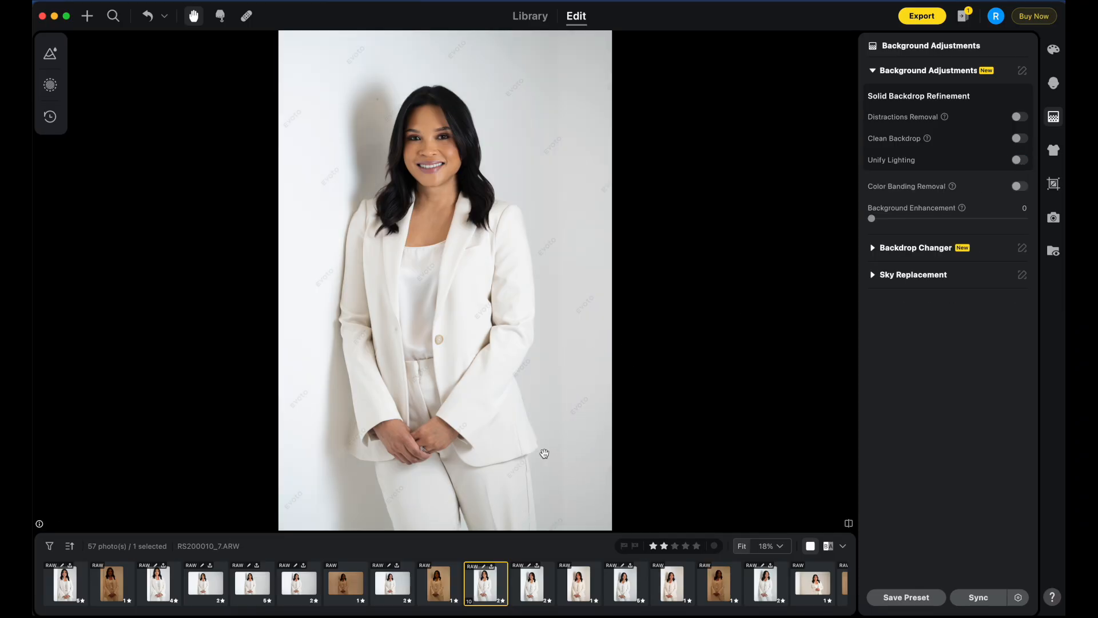
left_click(1021, 160)
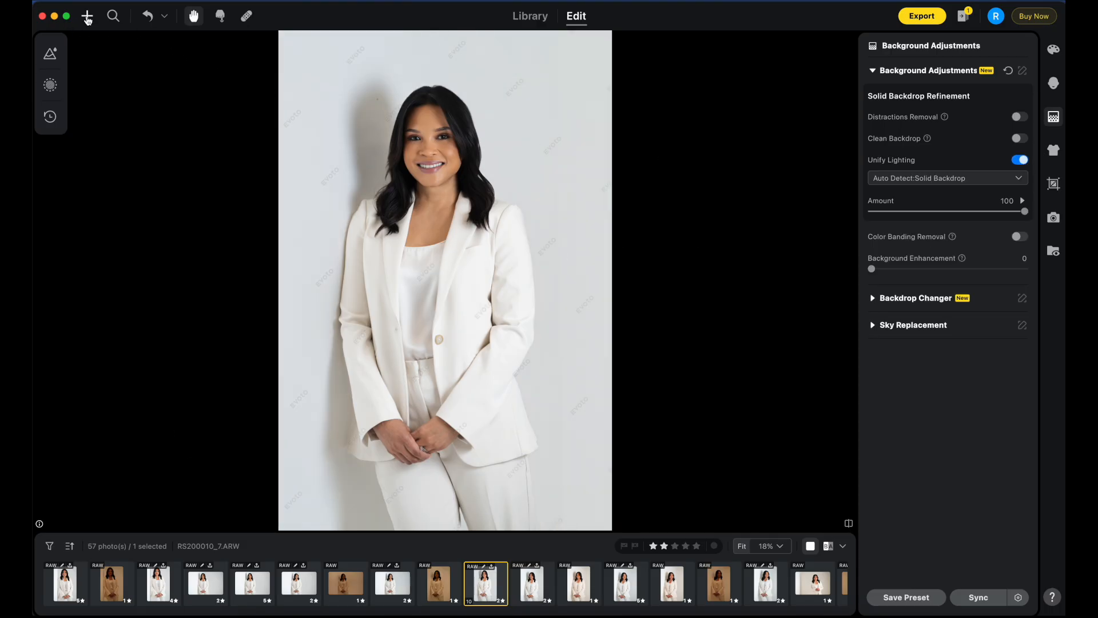
- Open the green-lit stool photo RS200202.ARW from the 197-photo project for editing
left_click(530, 16)
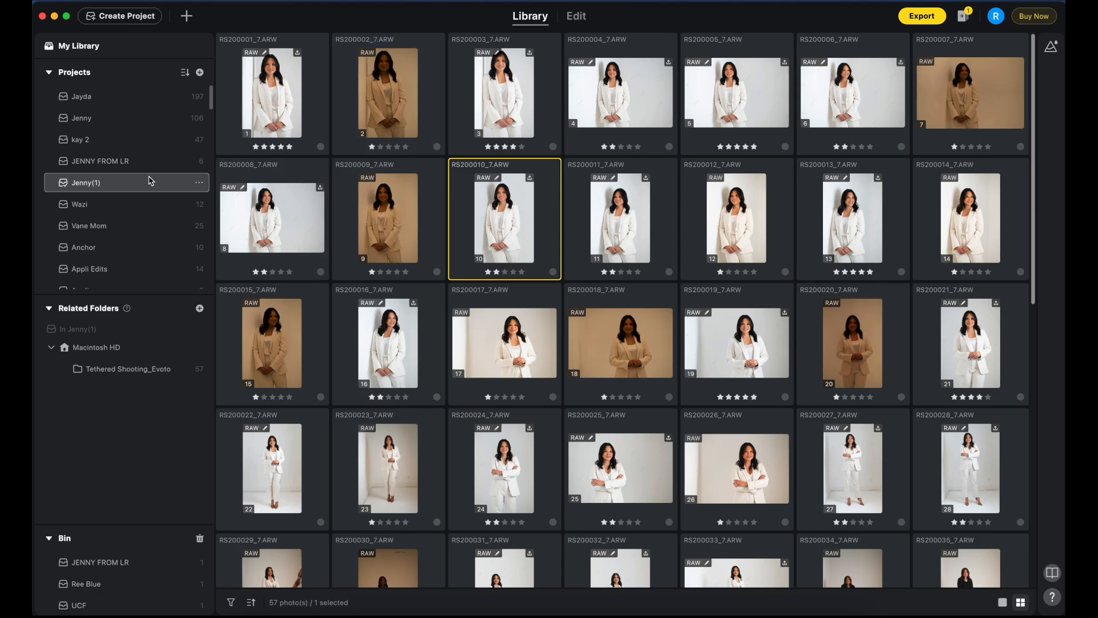
left_click(112, 98)
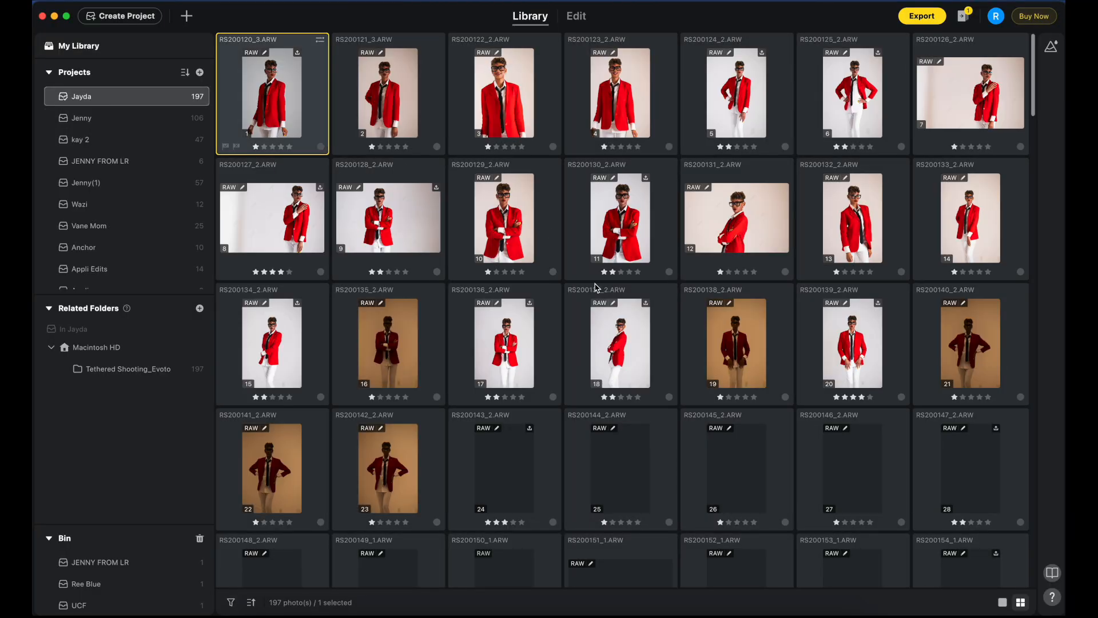
scroll(690, 395, "down", 15)
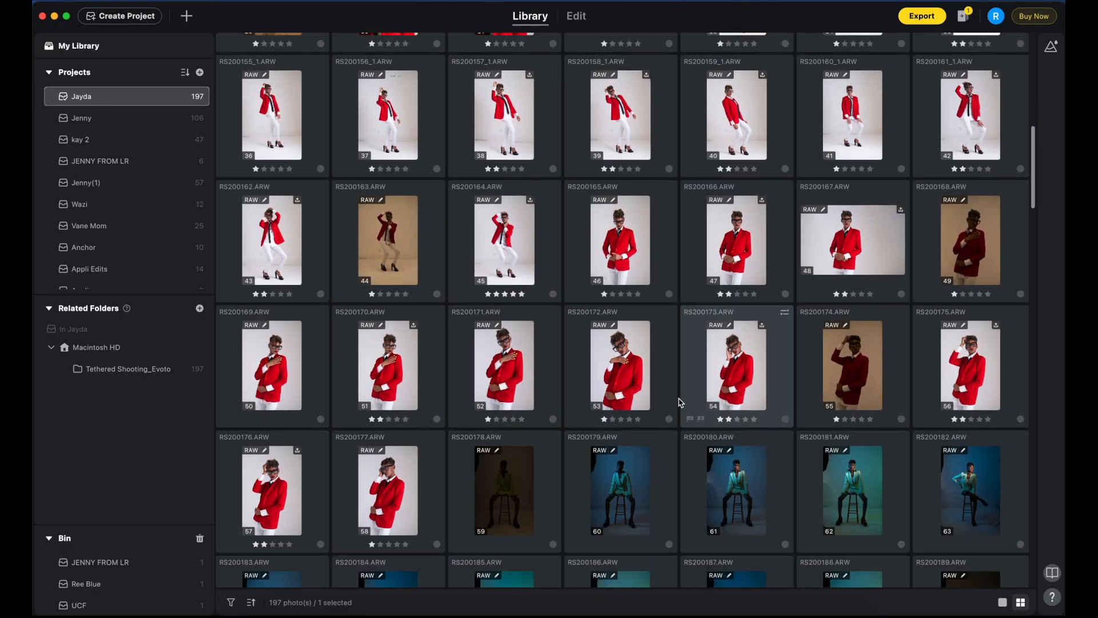
scroll(681, 403, "down", 5)
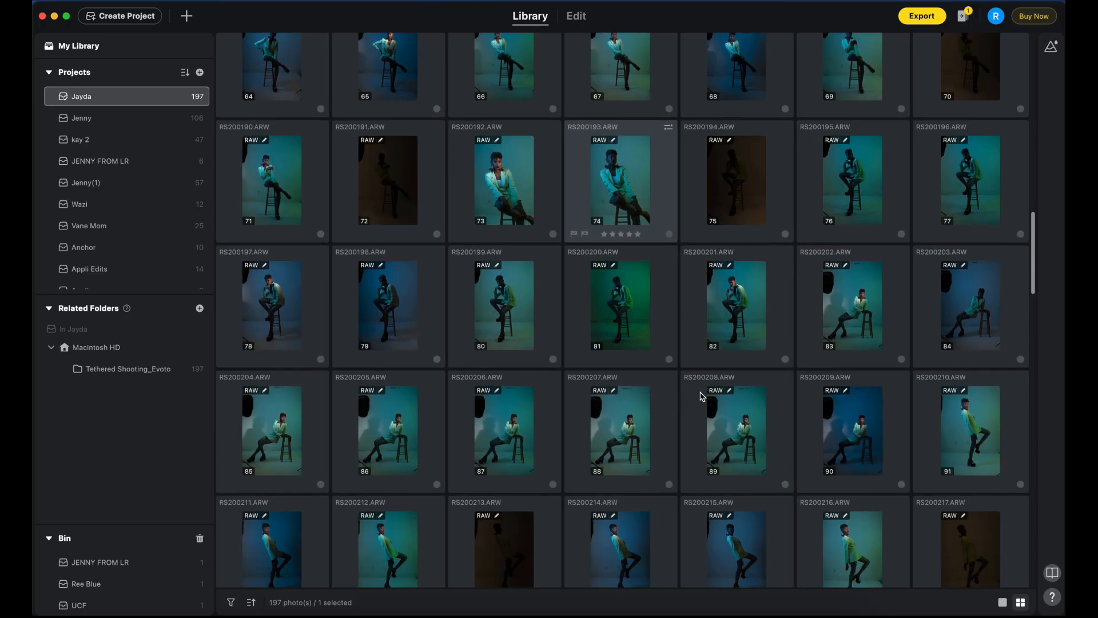
double_click(833, 311)
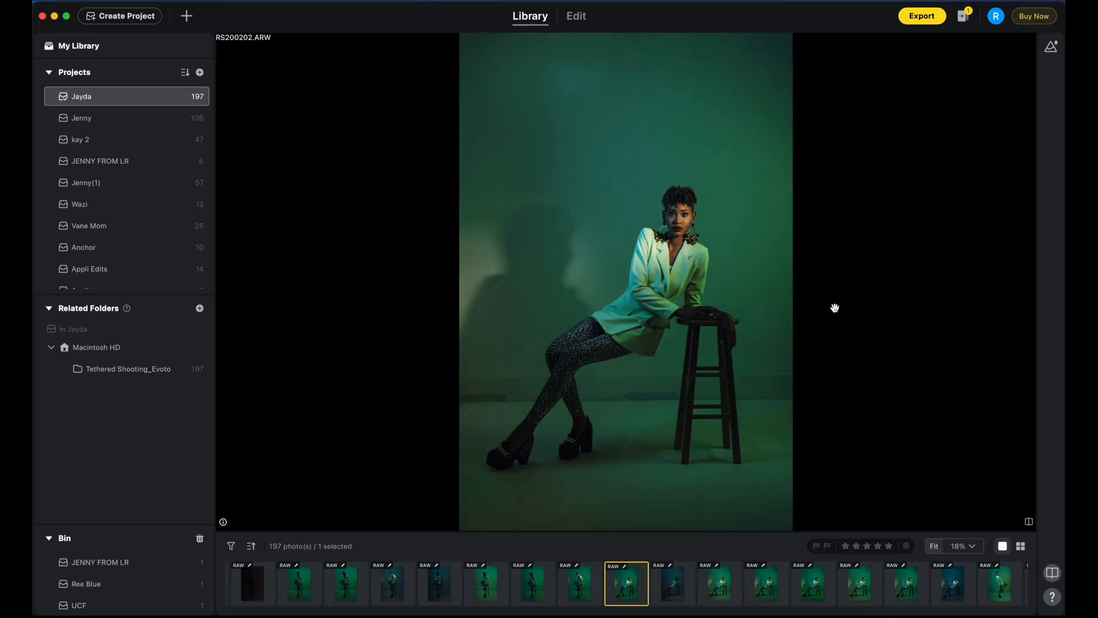
left_click(695, 515)
left_click(581, 19)
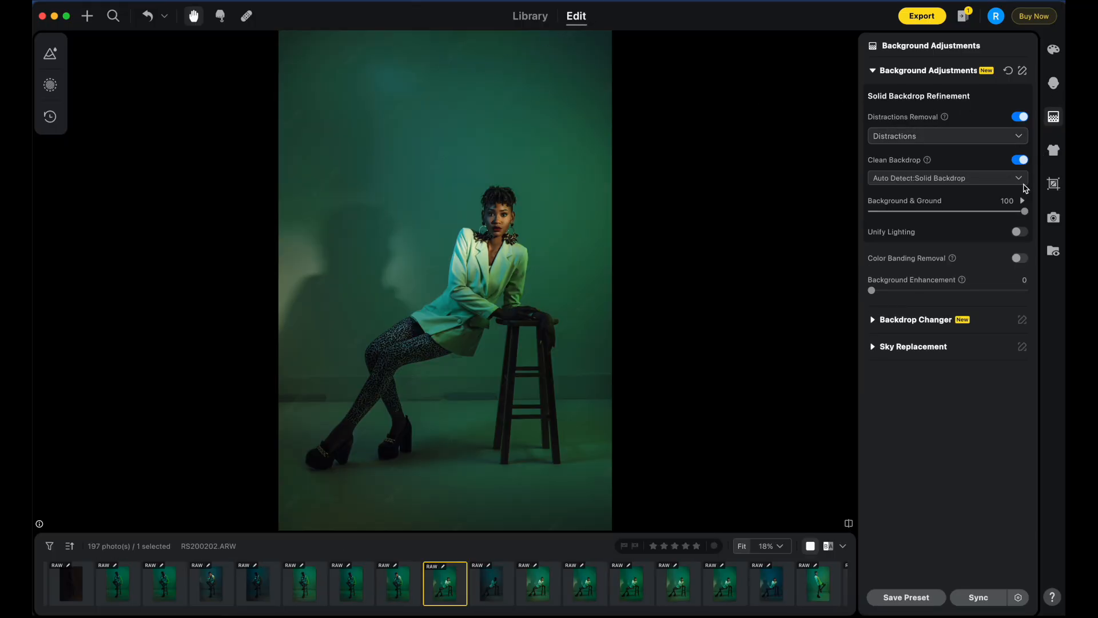
- Turn on Unify Lighting for the green-lit photo and set its backdrop type to Solid Backdrop
left_click(1022, 234)
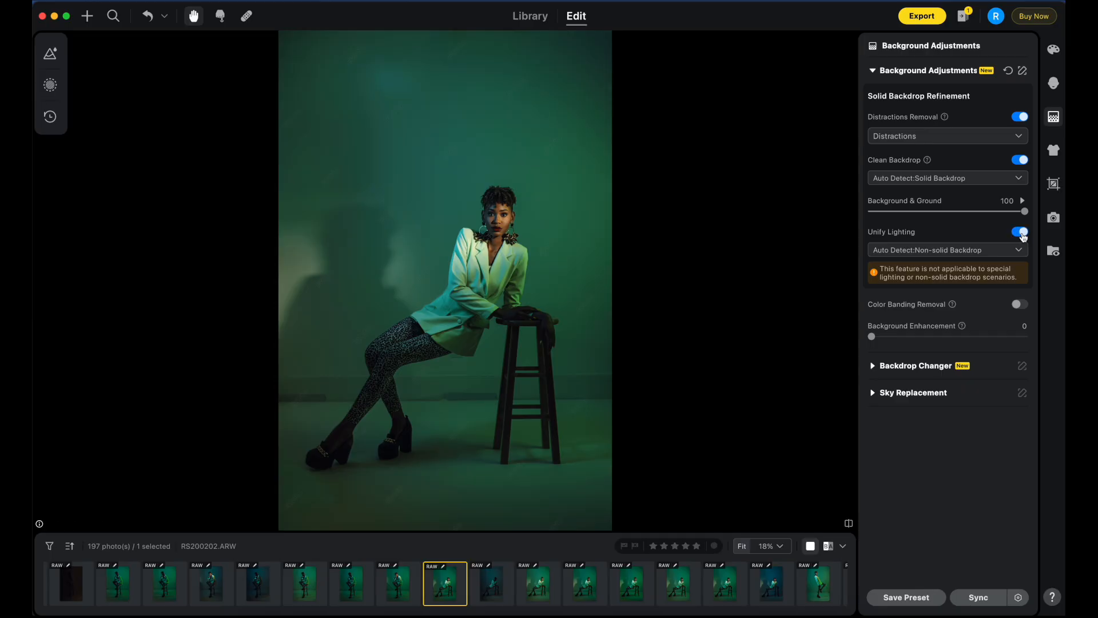
left_click(1007, 251)
left_click(1006, 254)
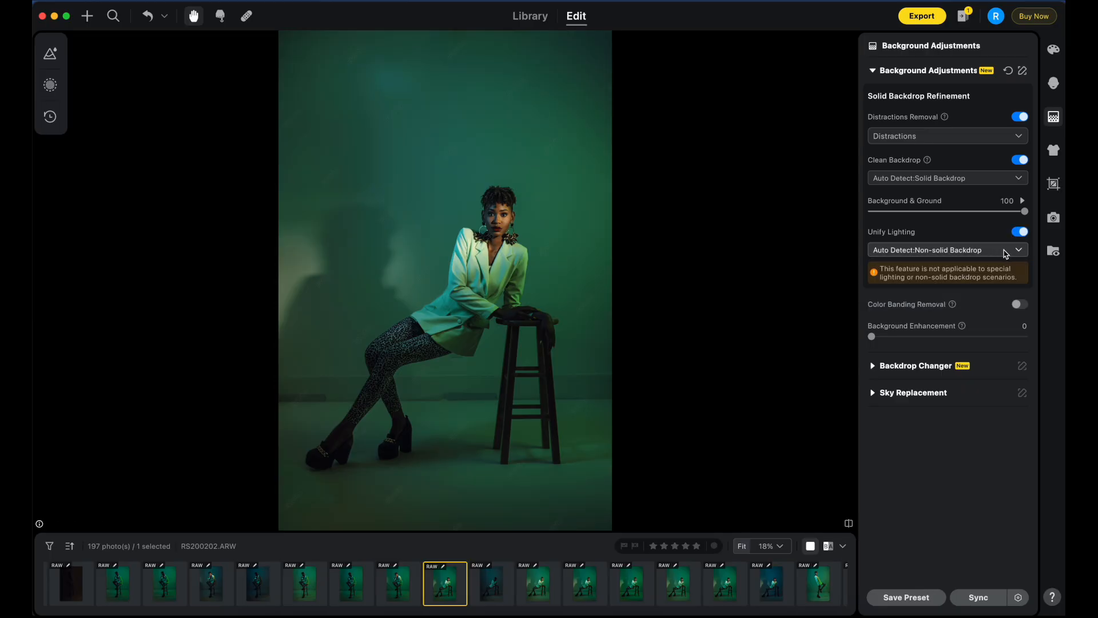
left_click(1006, 253)
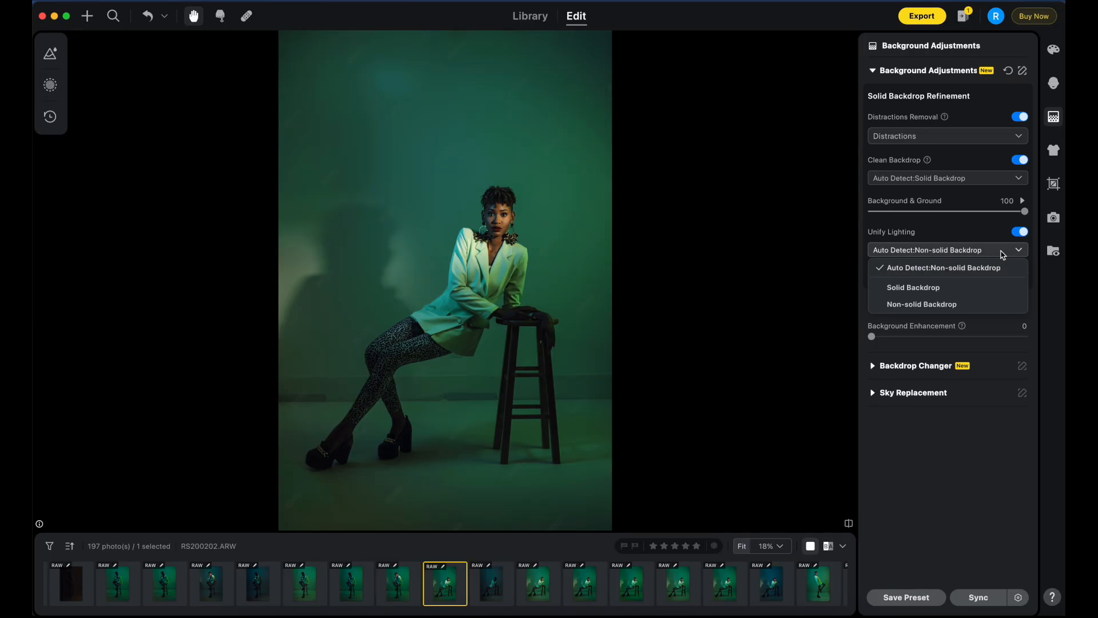
left_click(954, 284)
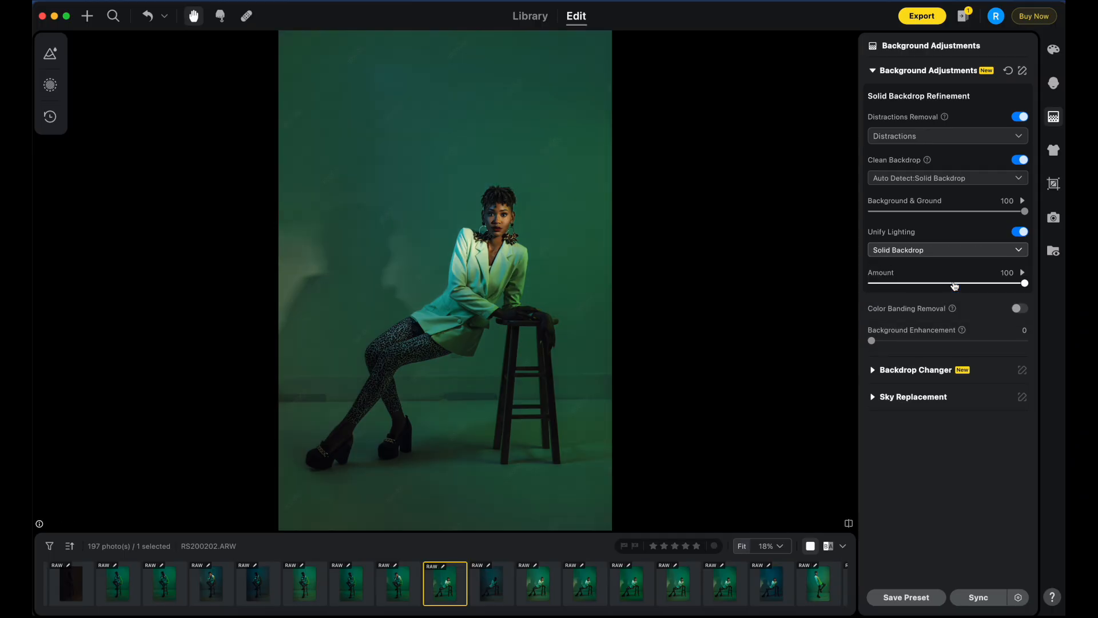
- Compare Auto Detect:Non-solid Backdrop with Solid Backdrop for Unify Lighting, ending on Solid Backdrop
left_click(951, 251)
left_click(942, 266)
left_click(941, 252)
left_click(938, 287)
left_click(939, 252)
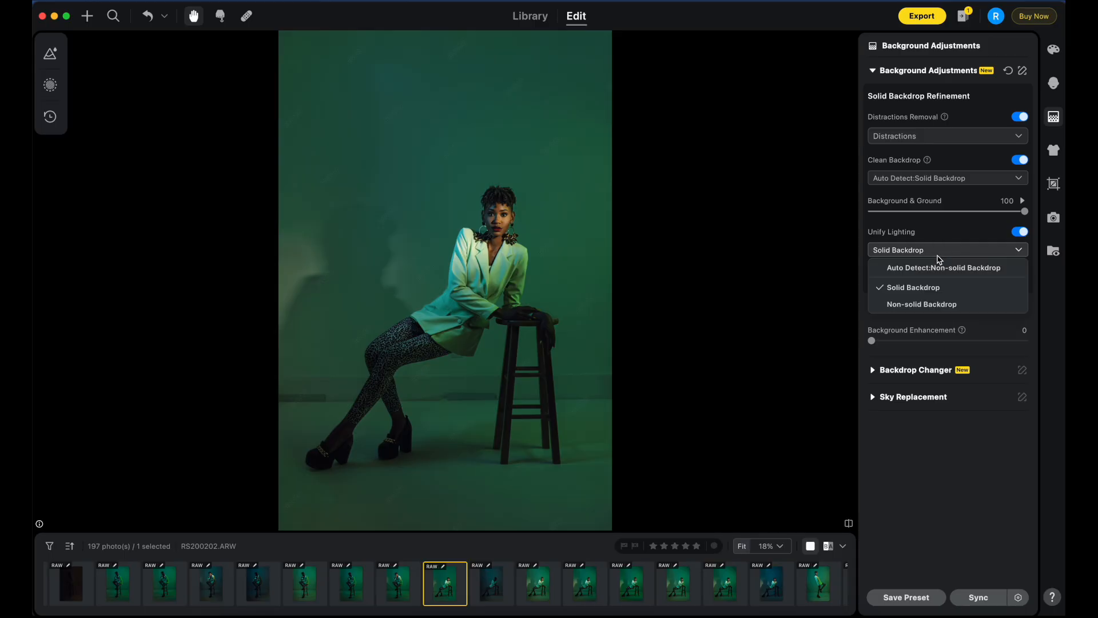
left_click(942, 267)
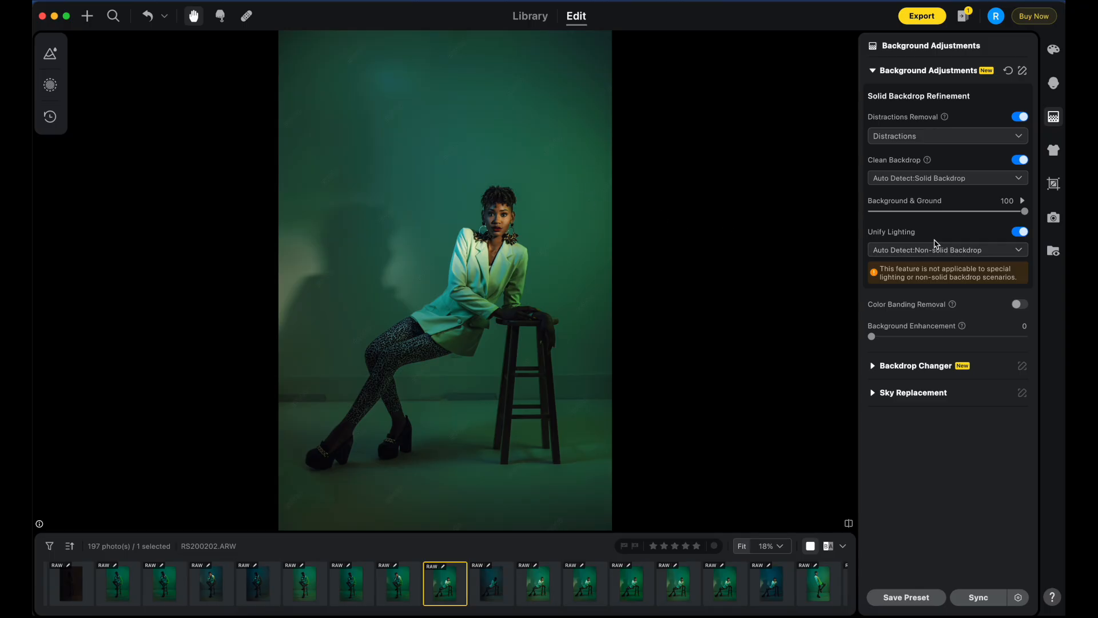
left_click(964, 258)
left_click(959, 289)
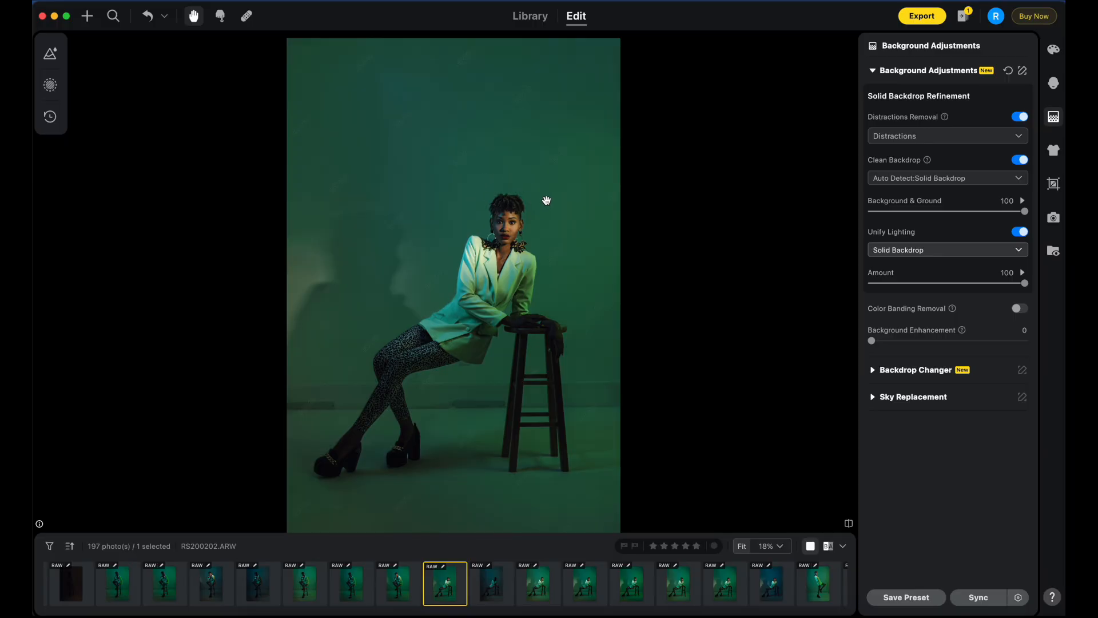
- Expand the Backdrop Changer and replace the photo's backdrop with Green01 from the full recommended collection
left_click(872, 371)
scroll(955, 380, "down", 5)
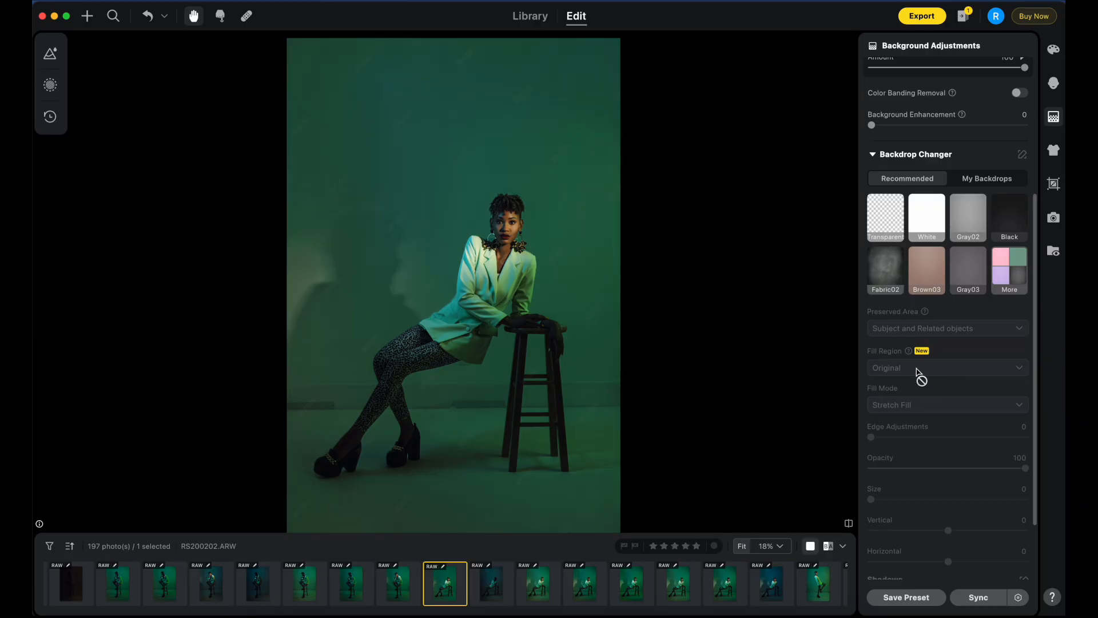
scroll(926, 286, "up", 3)
left_click(1002, 354)
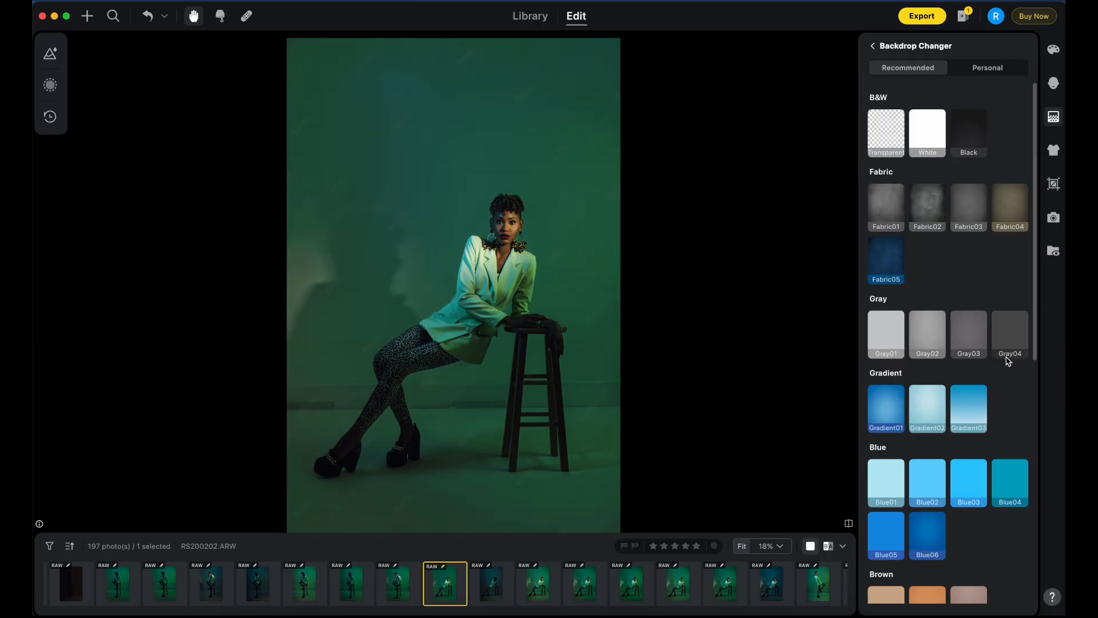
scroll(997, 350, "down", 10)
left_click(903, 383)
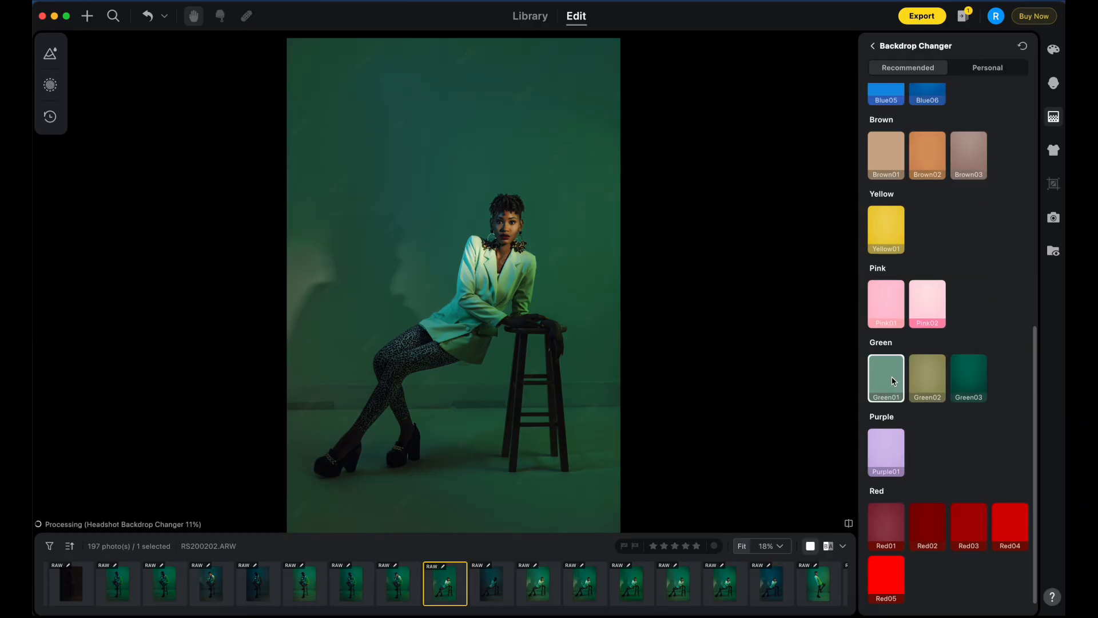
scroll(974, 338, "up", 10)
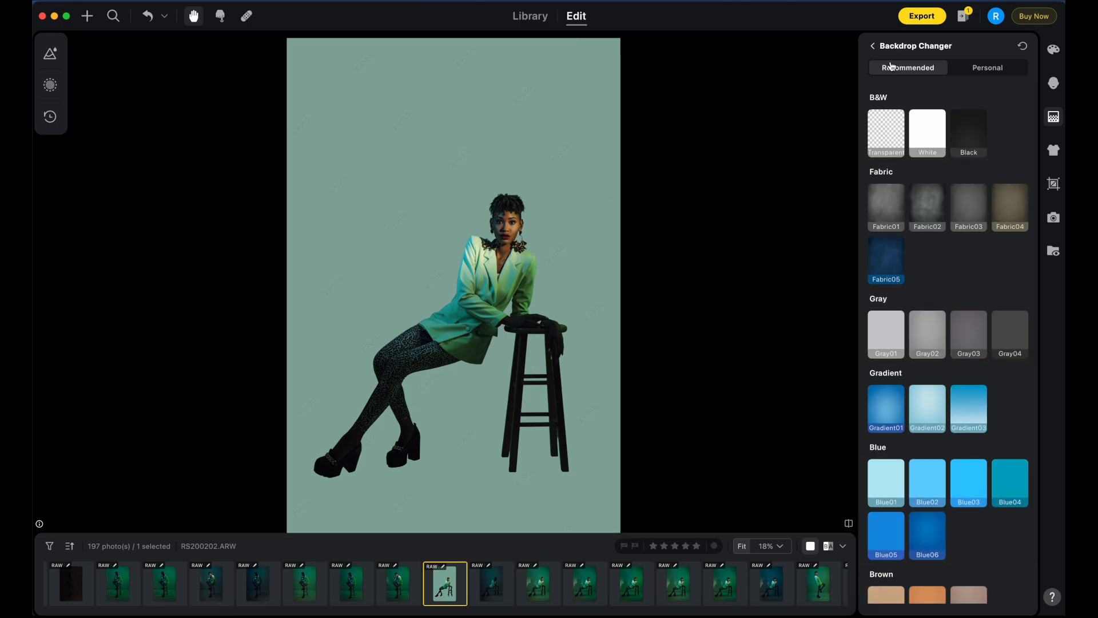
left_click(873, 46)
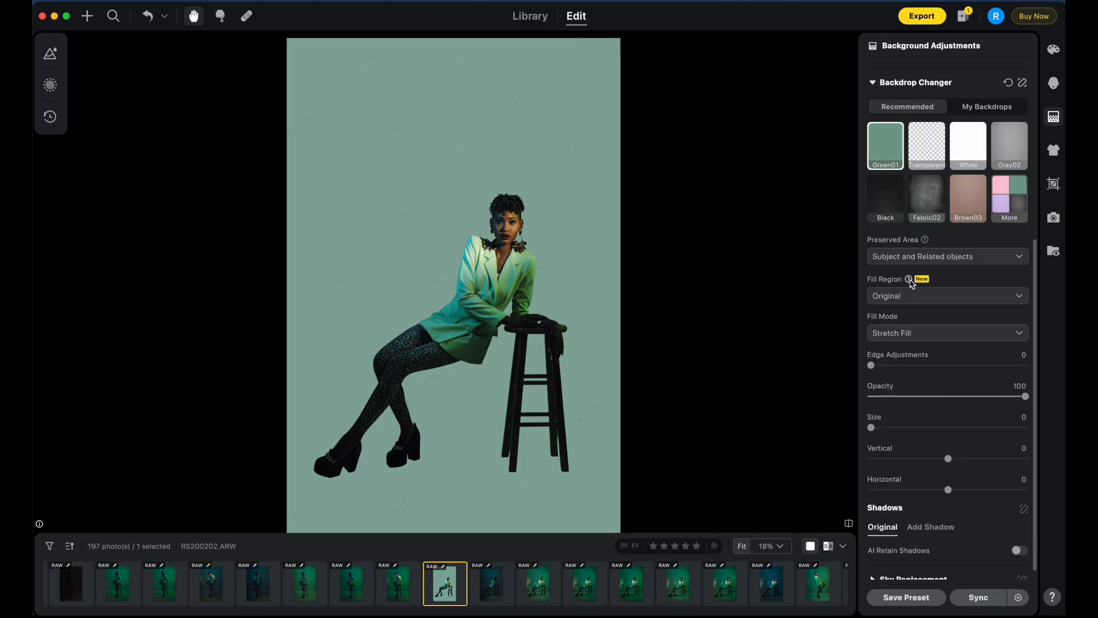
- Read the Fill Region explanation, try the Cropped option, and return Fill Region to Original
mouse_move(912, 284)
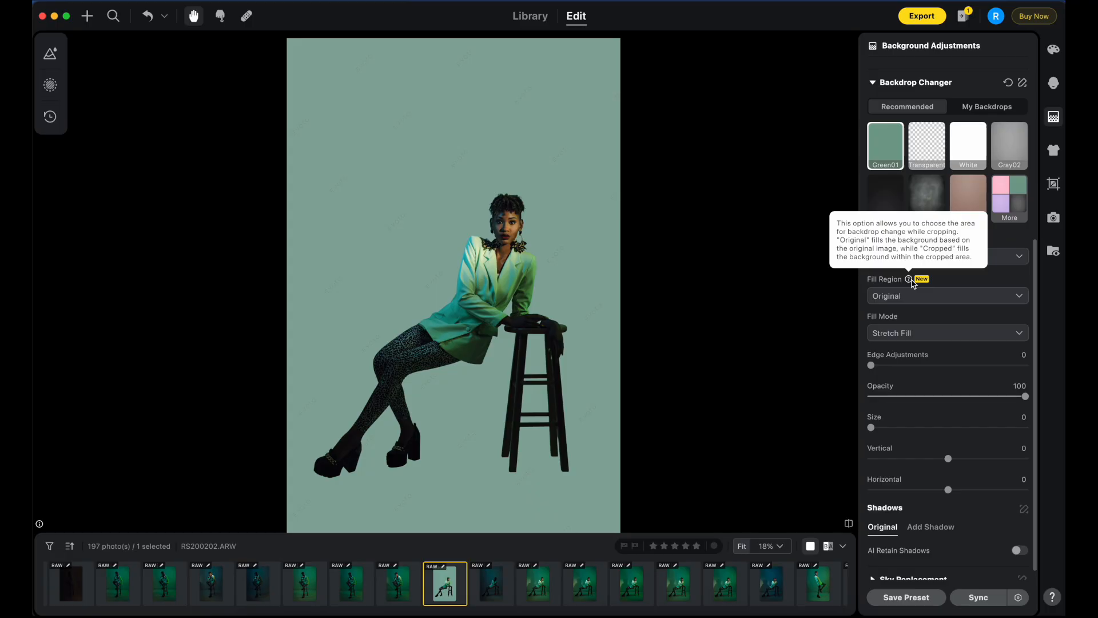
left_click(947, 296)
left_click(942, 332)
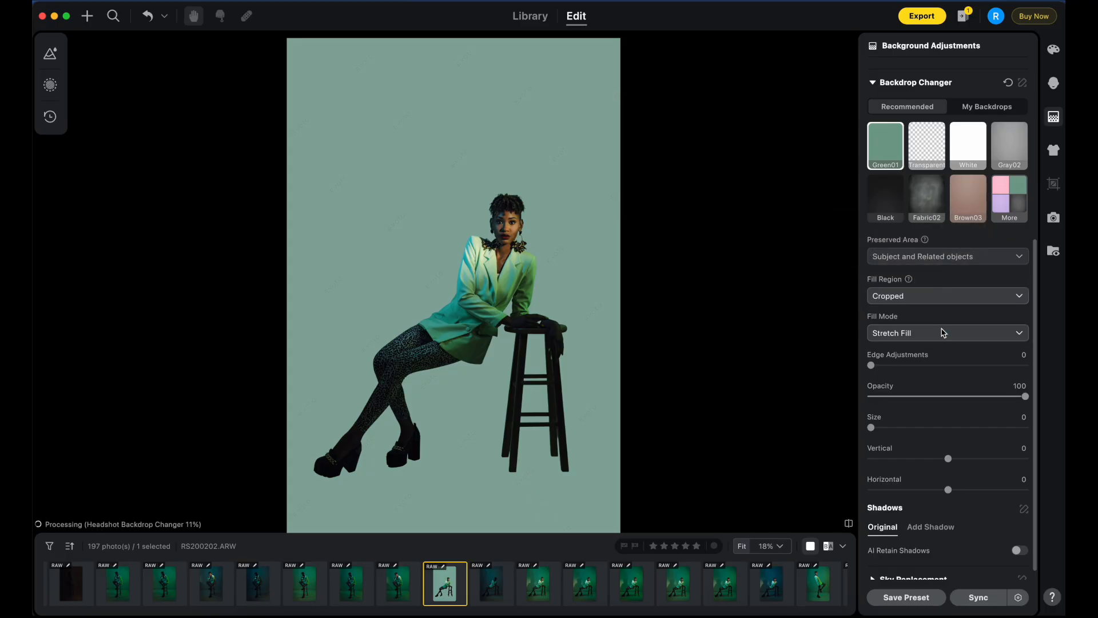
left_click(870, 293)
left_click(877, 314)
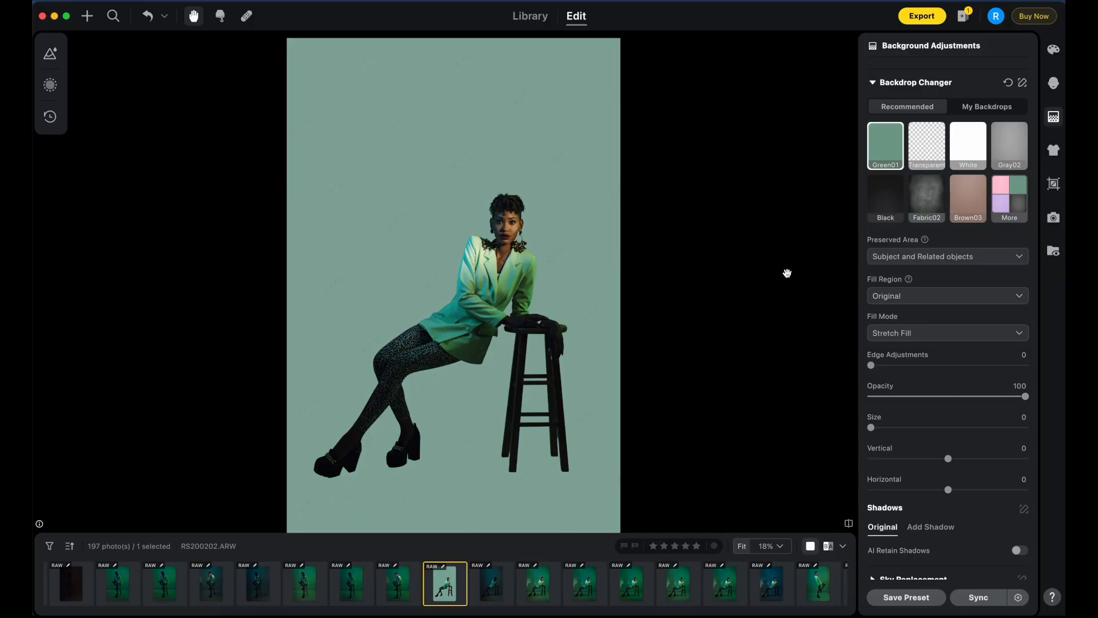
- Replace the green backdrop with Fabric02 and set the Backdrop Changer's Fill Region to Cropped
scroll(949, 180, "up", 3)
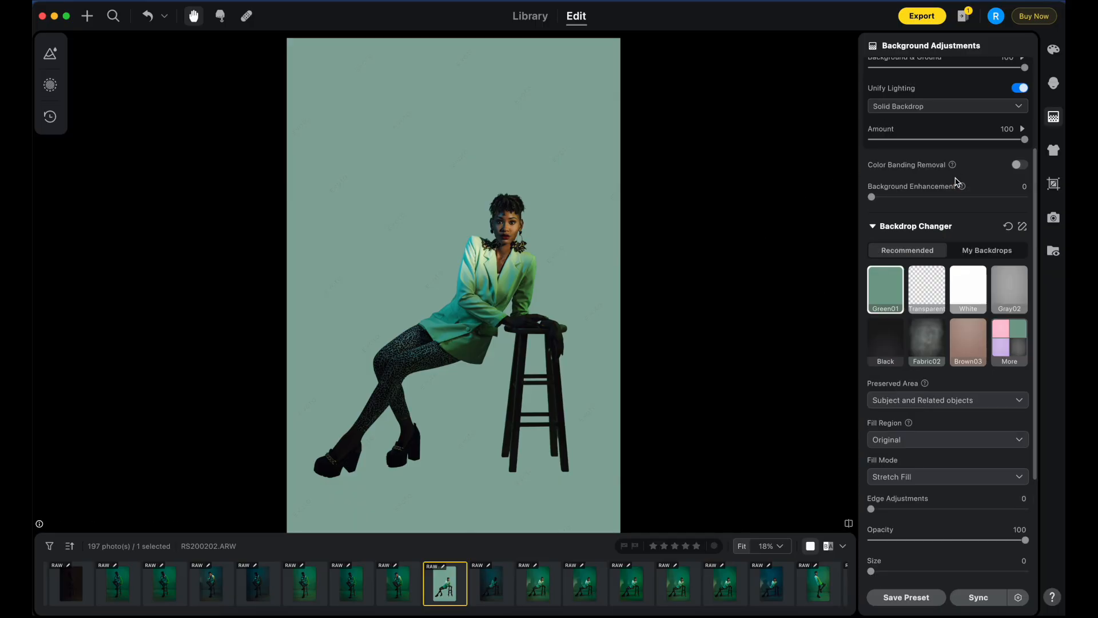
scroll(952, 329, "down", 2)
left_click(940, 270)
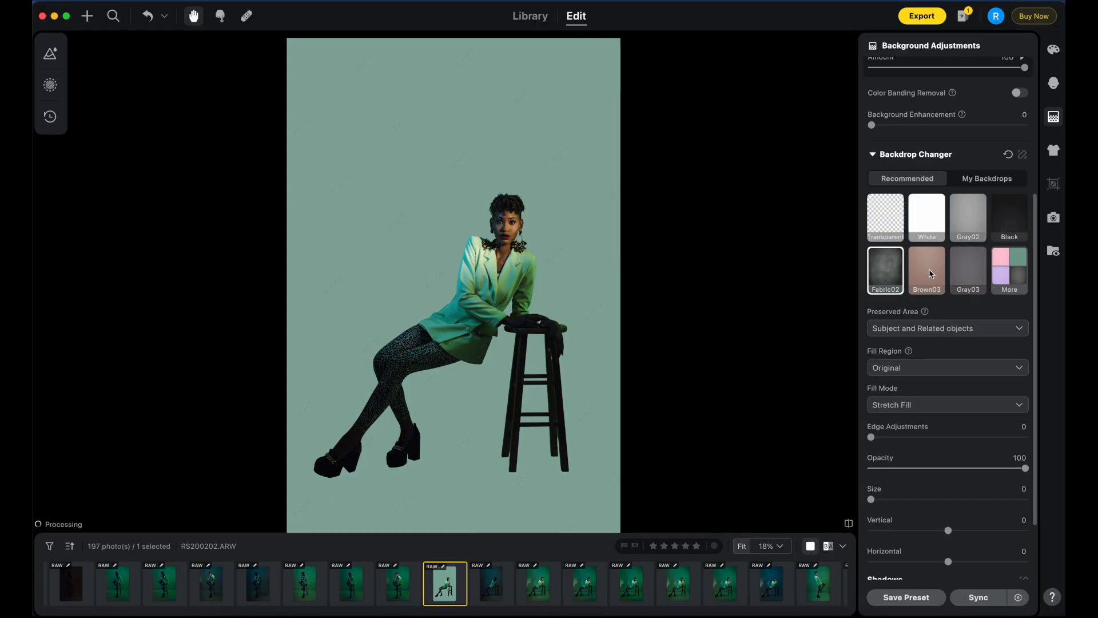
left_click(912, 369)
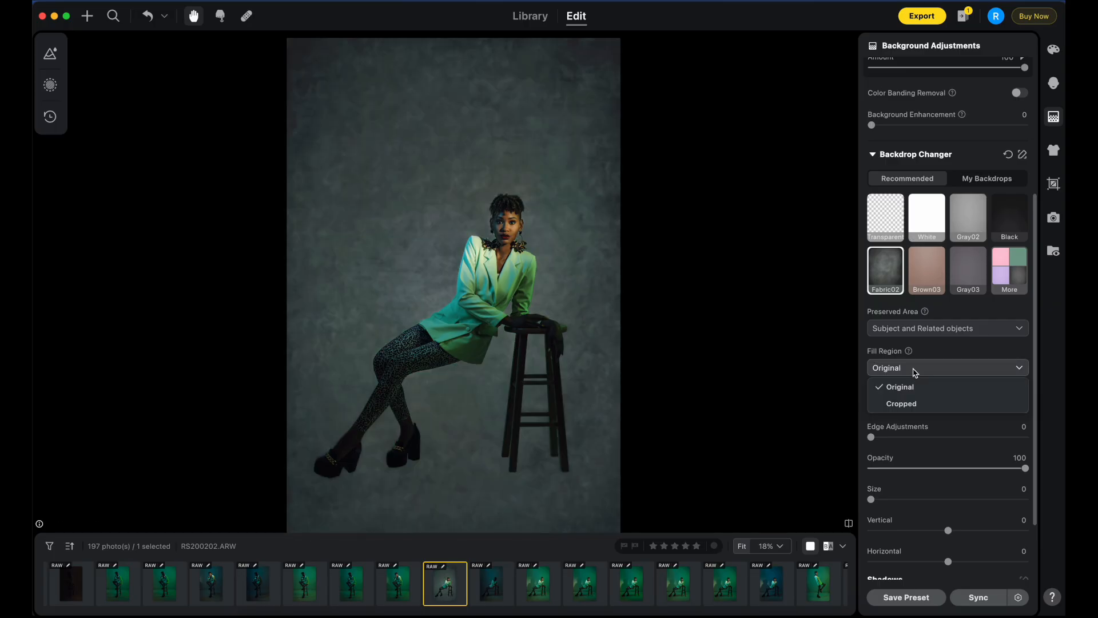
left_click(907, 401)
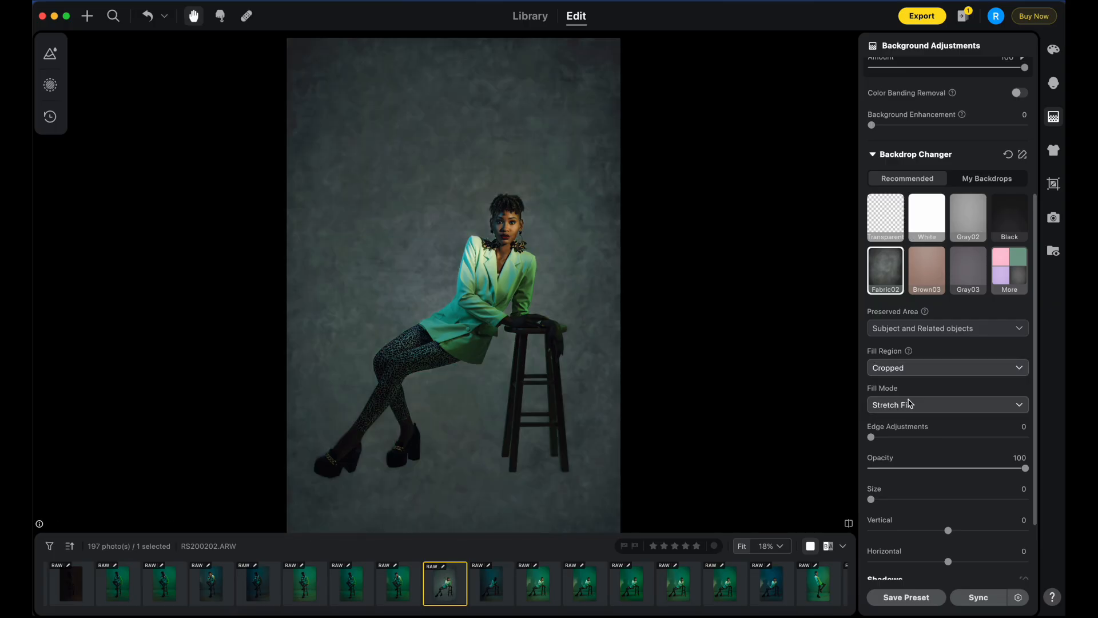
- Crop the seated portrait to a fixed 2:3 ratio around the woman's upper body and stool, dismissing the AI Face Locate tip
left_click(1054, 183)
left_click_drag(532, 45, 528, 262)
left_click_drag(489, 341, 528, 240)
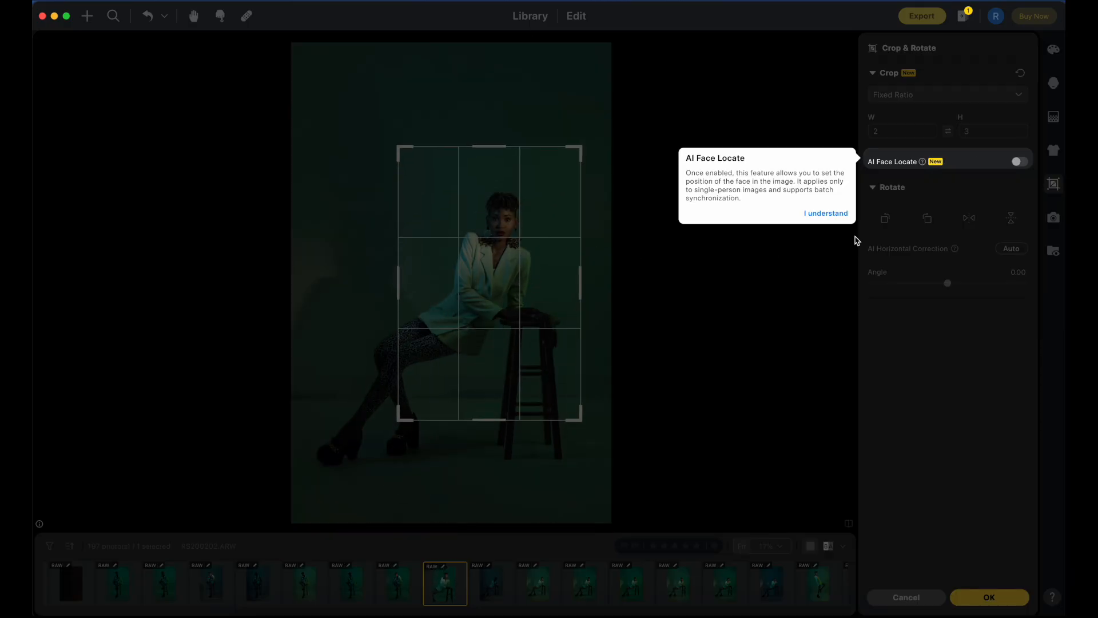
left_click(820, 214)
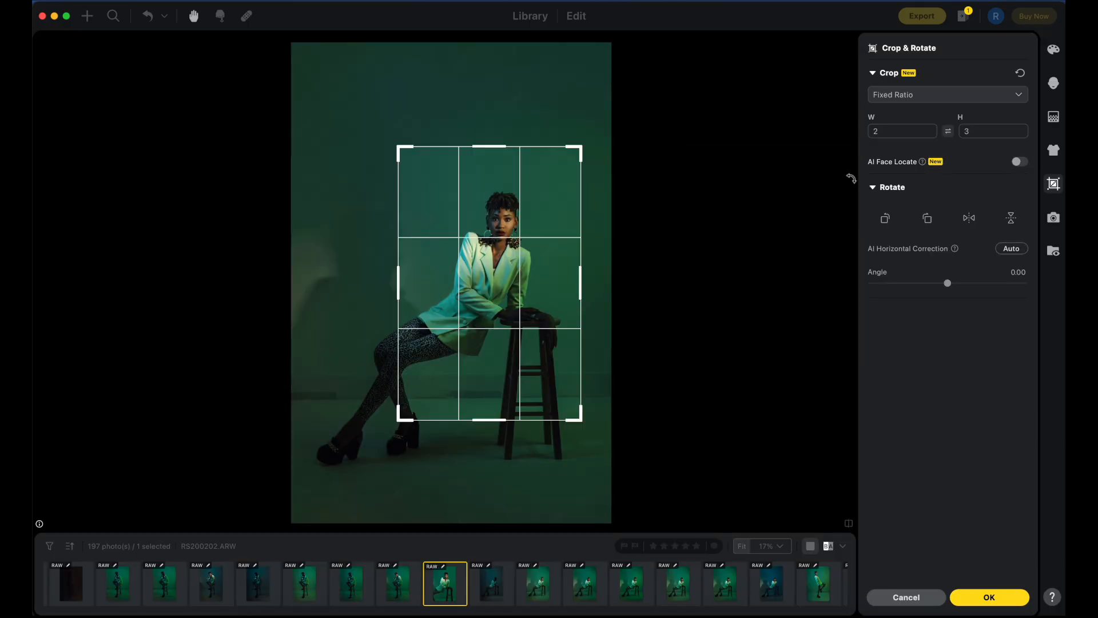
left_click(997, 597)
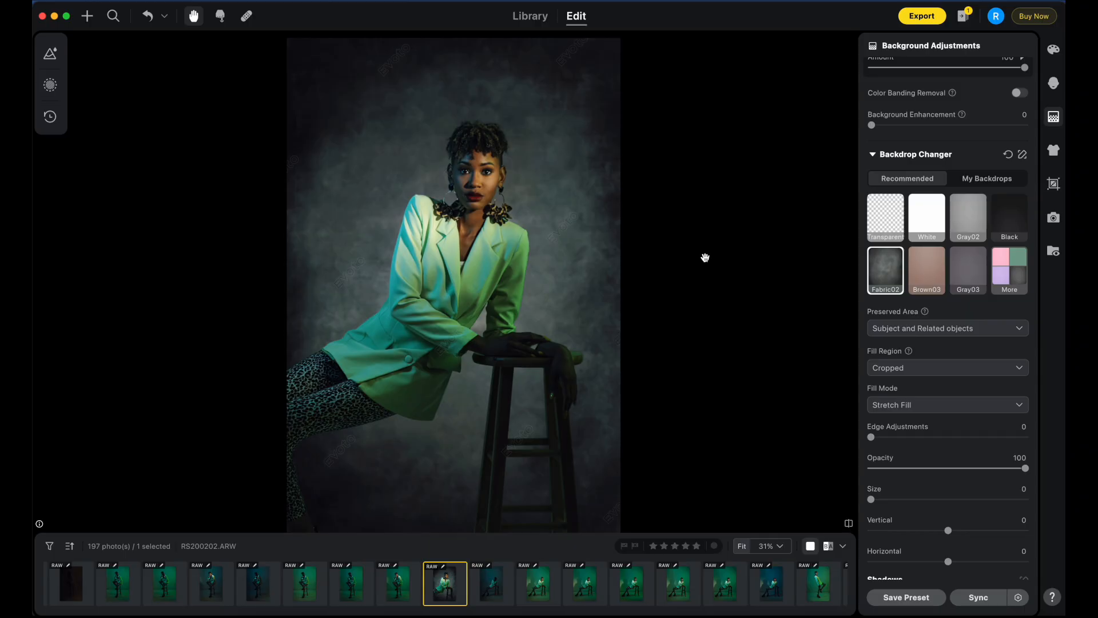
- Compare the Original and Cropped Fill Region options on the cropped photo, ending on Cropped
left_click(925, 367)
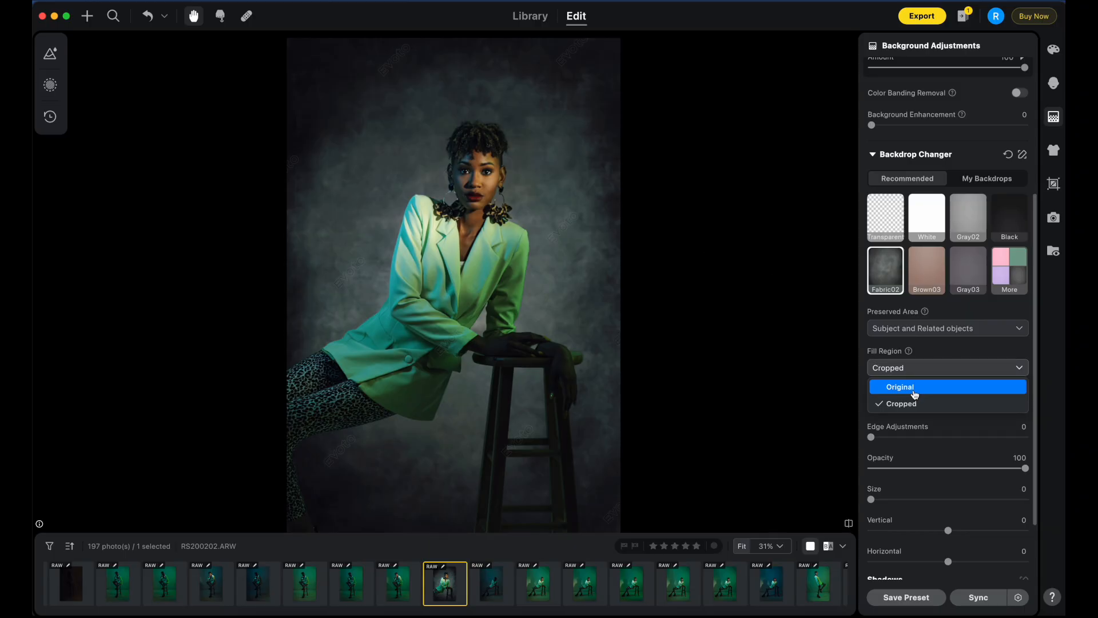
left_click(914, 387)
left_click(921, 369)
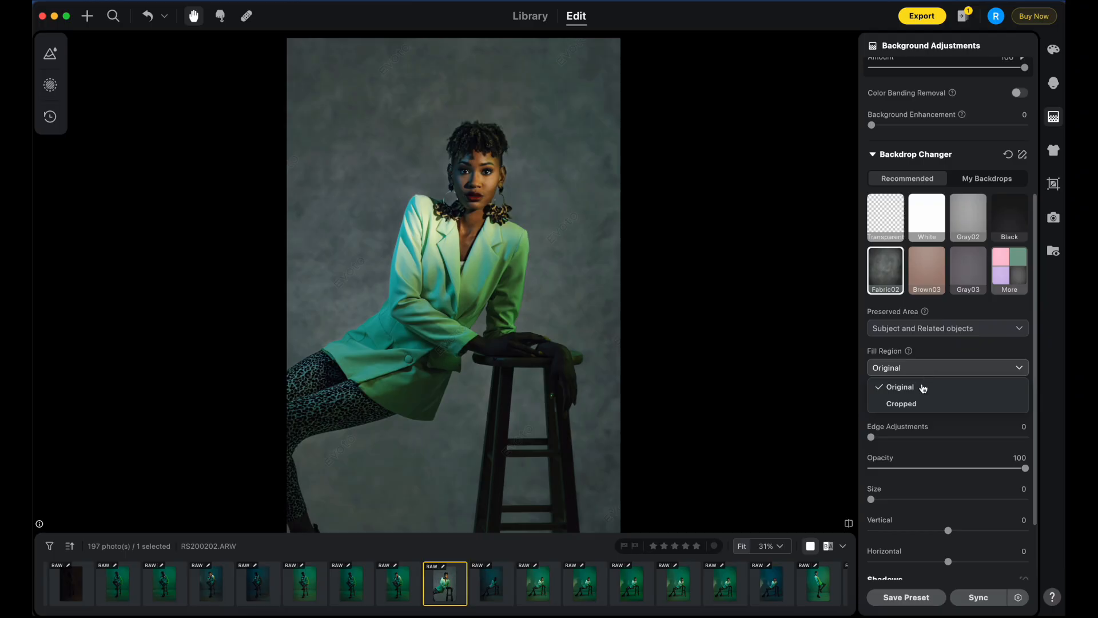
left_click(916, 404)
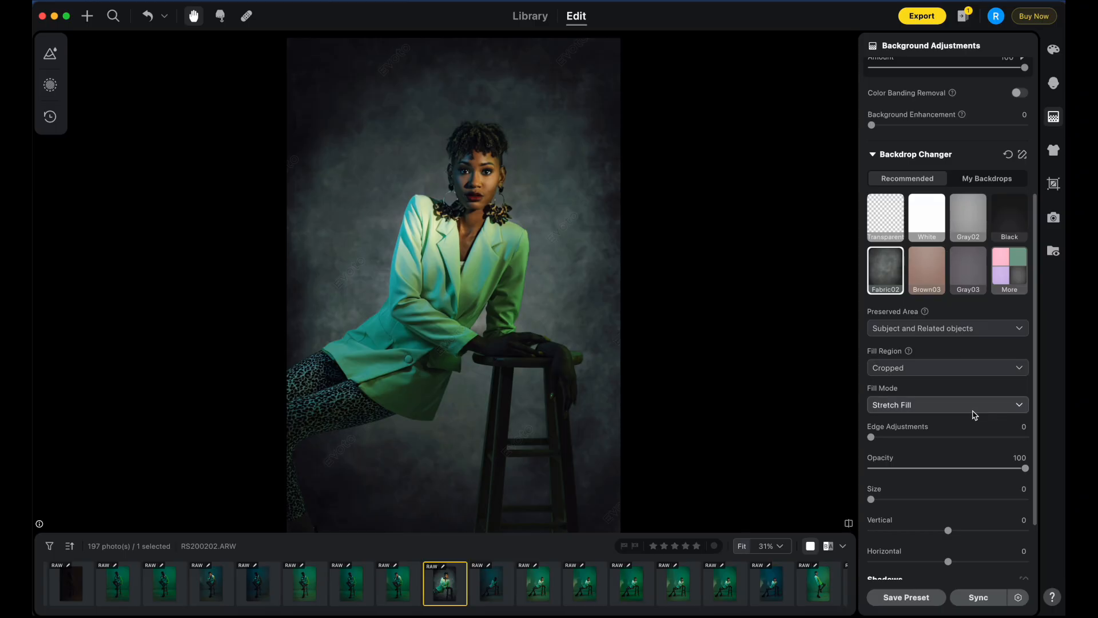
- Try cropping the seated portrait around the head with AI Face Locate, and undo the crop and the latest Fill Region change
scroll(977, 385, "up", 4)
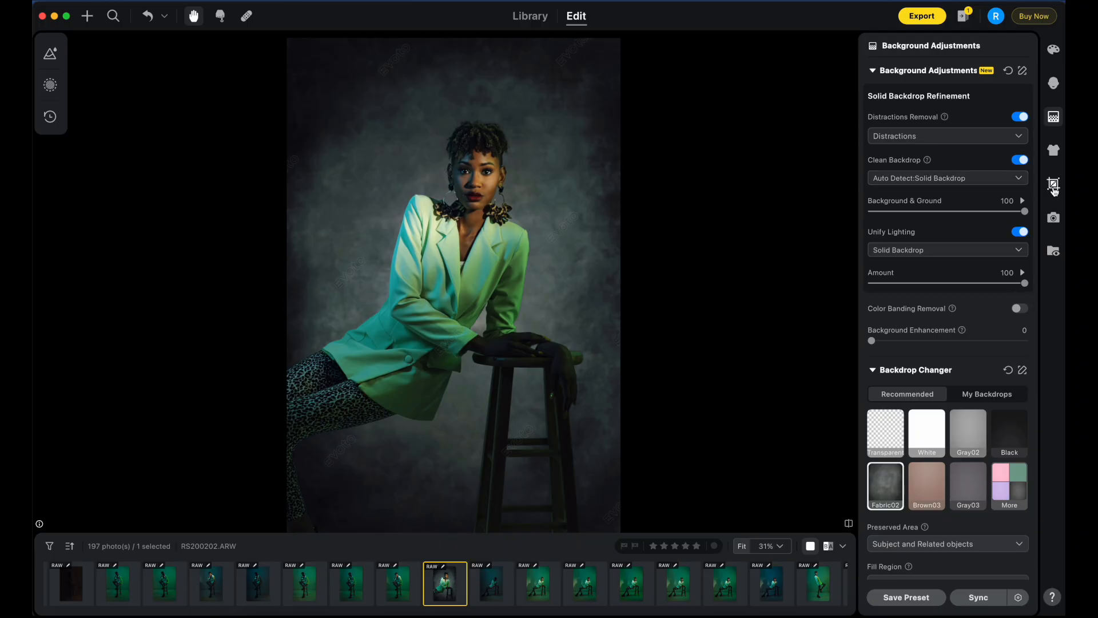
left_click(1053, 185)
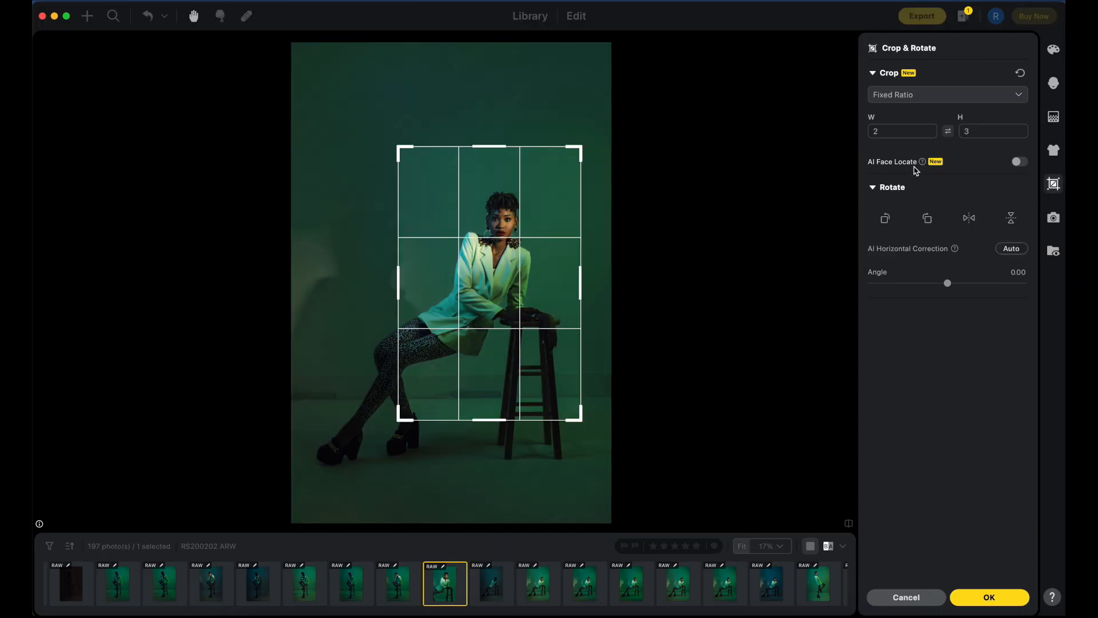
mouse_move(924, 163)
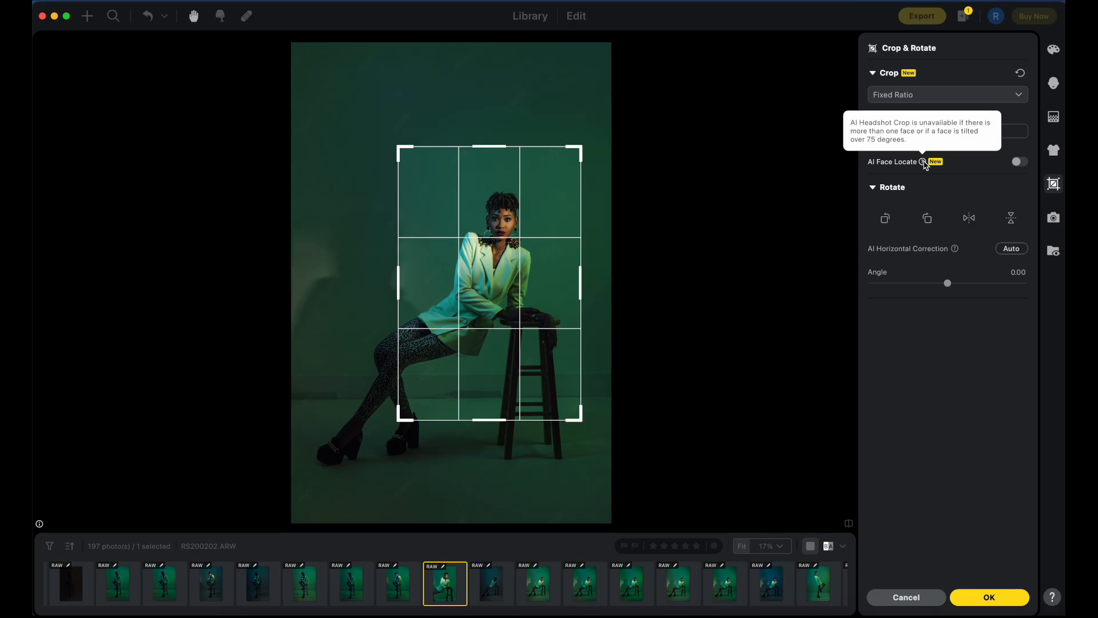
left_click(1017, 162)
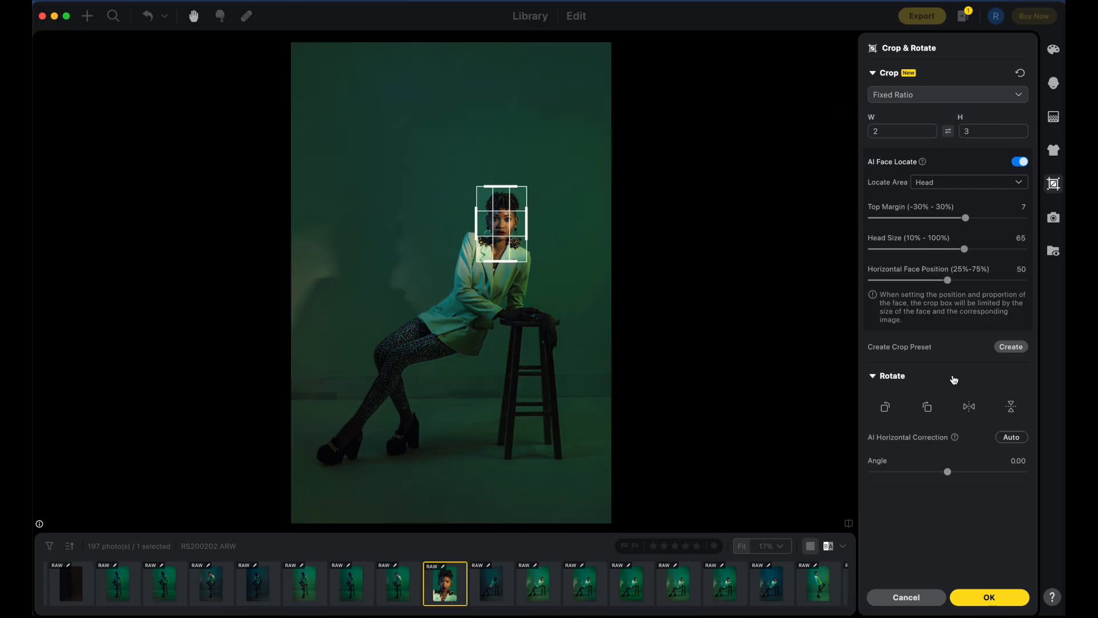
left_click(989, 597)
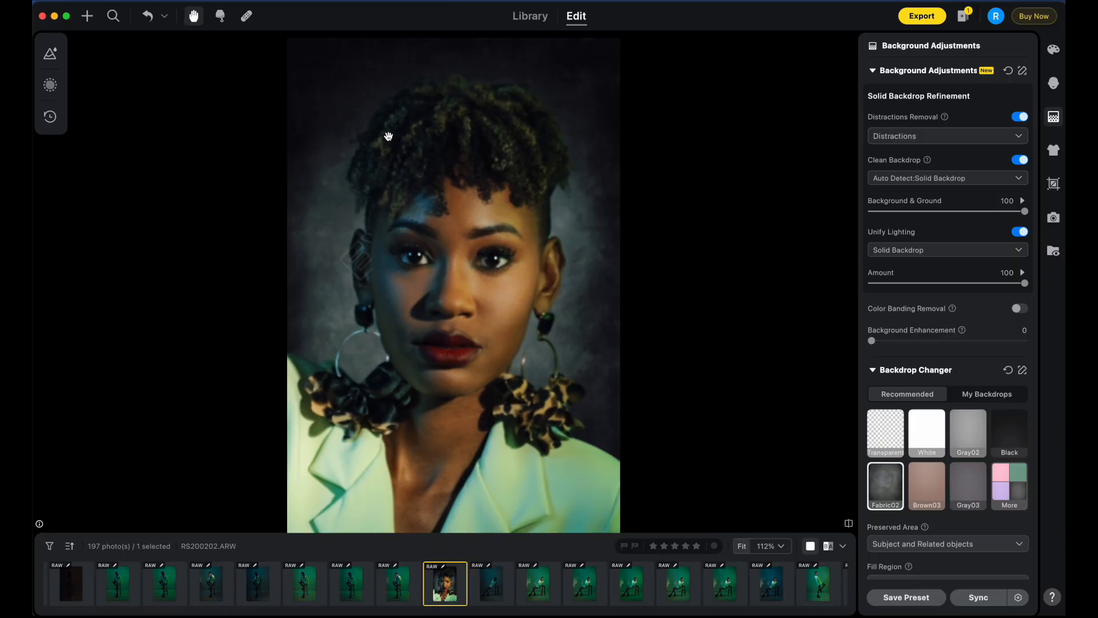
key("super+z")
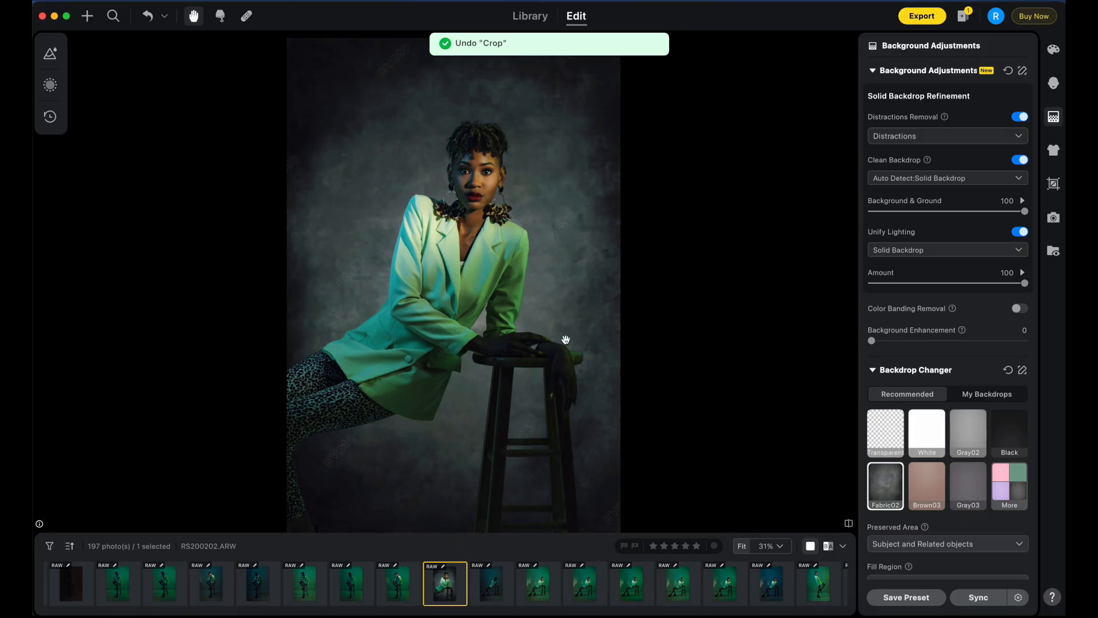
key("super+z")
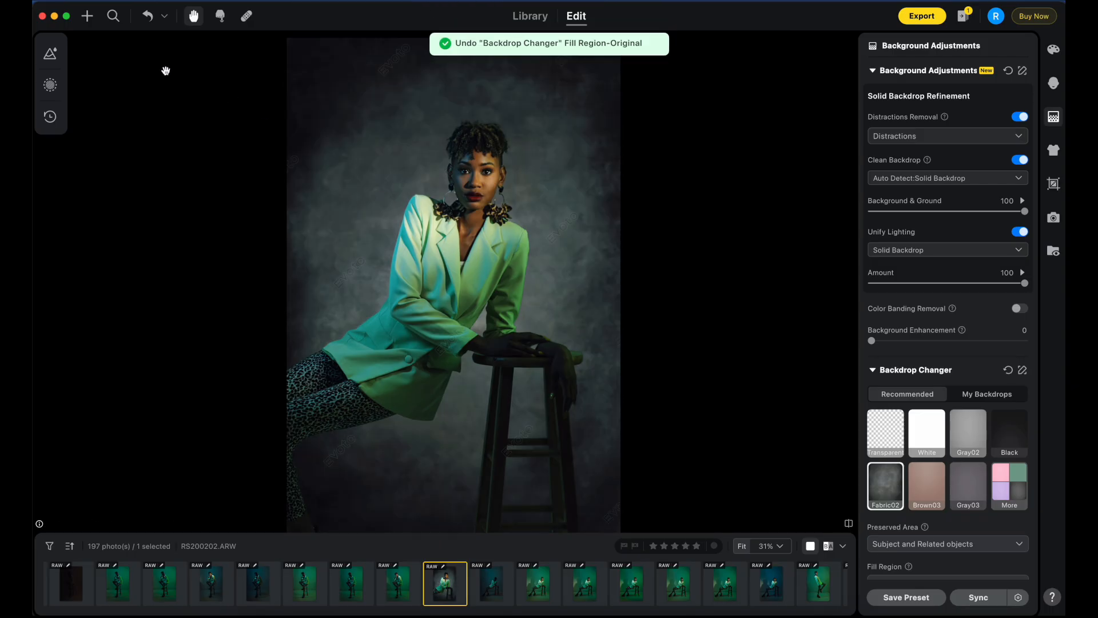
- Open the 57-photo project from the Library and bring its landscape white-suit portrait RS200019_7.ARW into Edit
left_click(530, 16)
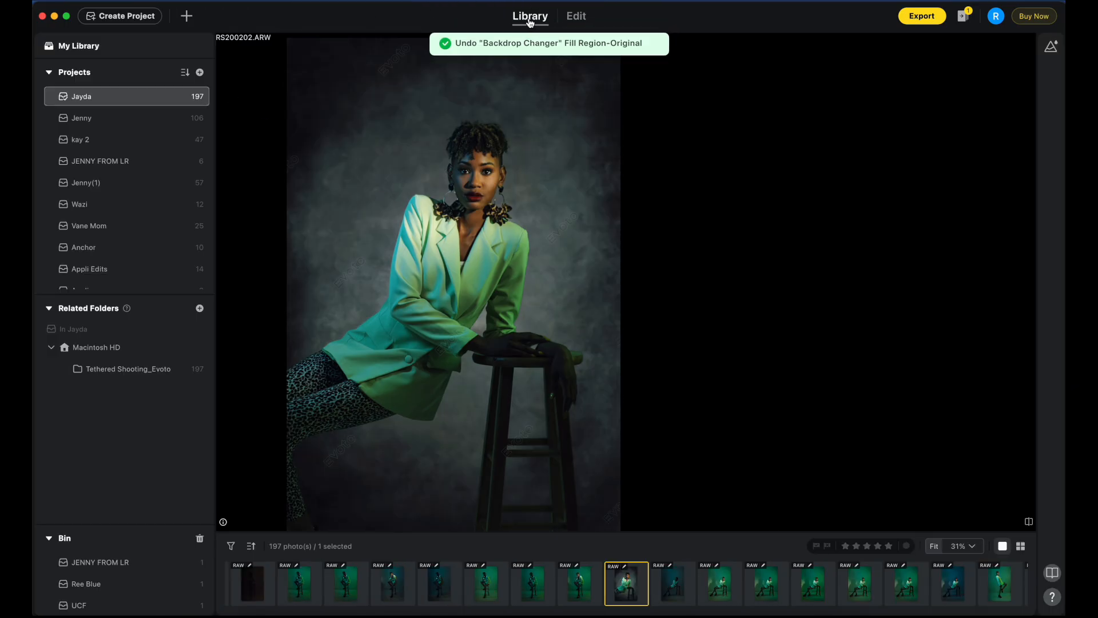
left_click(97, 186)
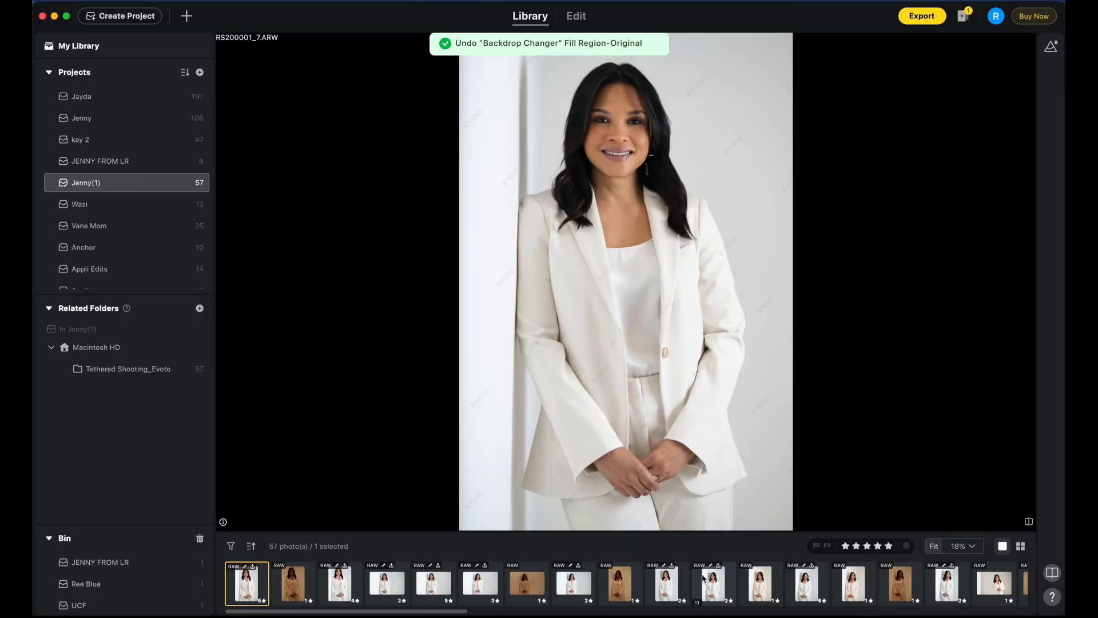
scroll(703, 578, "right", 5)
left_click(698, 583)
left_click(771, 593)
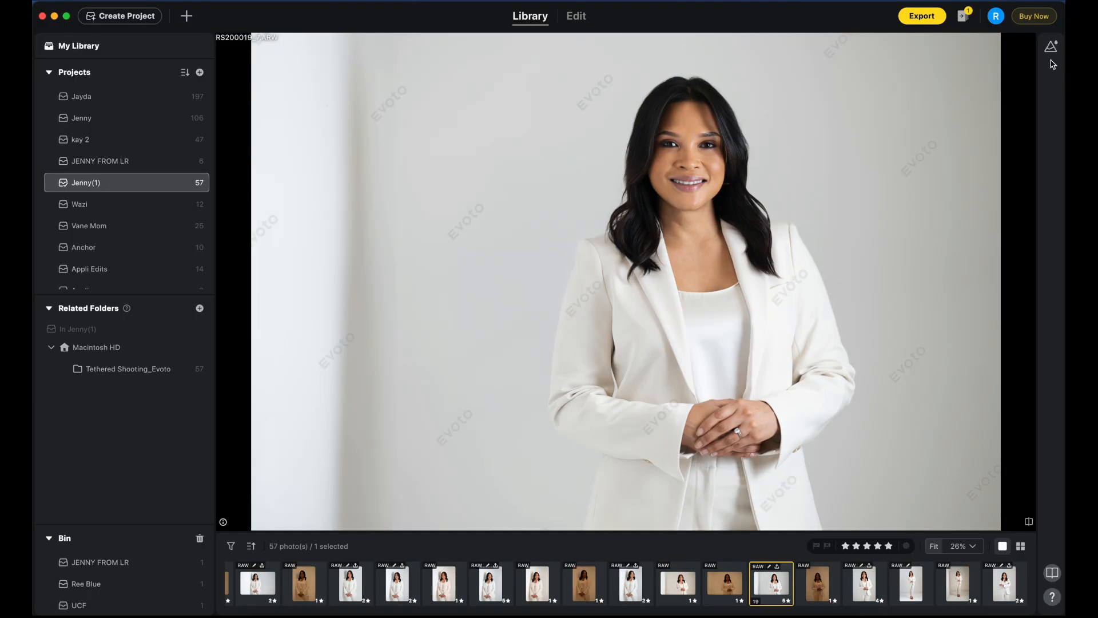
left_click(577, 16)
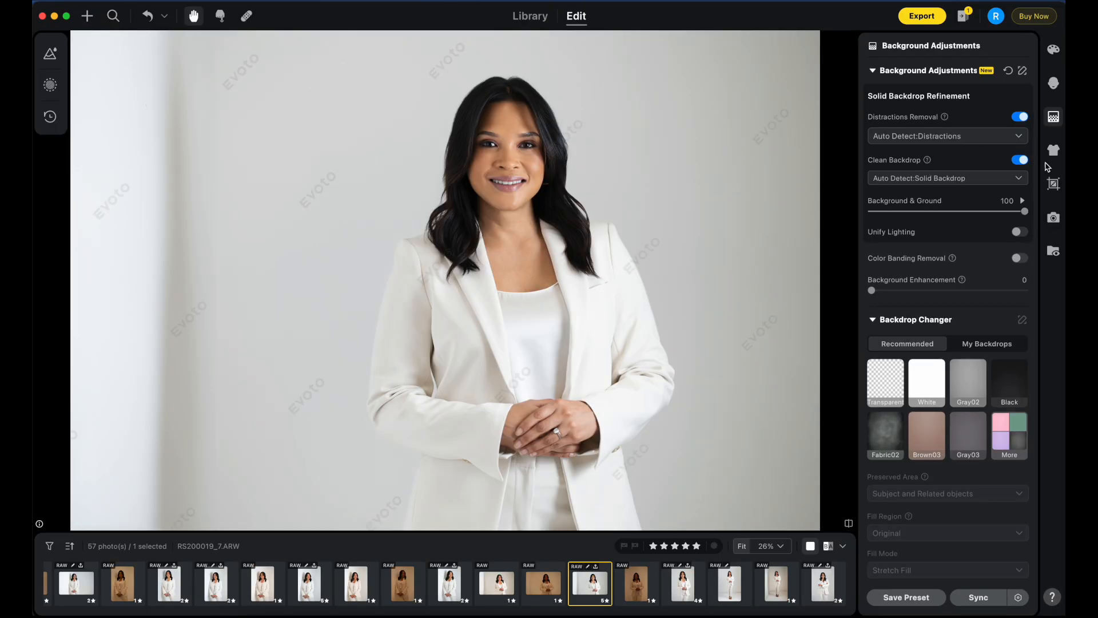
- Examine the landscape portrait's crop ratio, Rotate and background settings, looking for the AI Face Locate option
left_click(1053, 183)
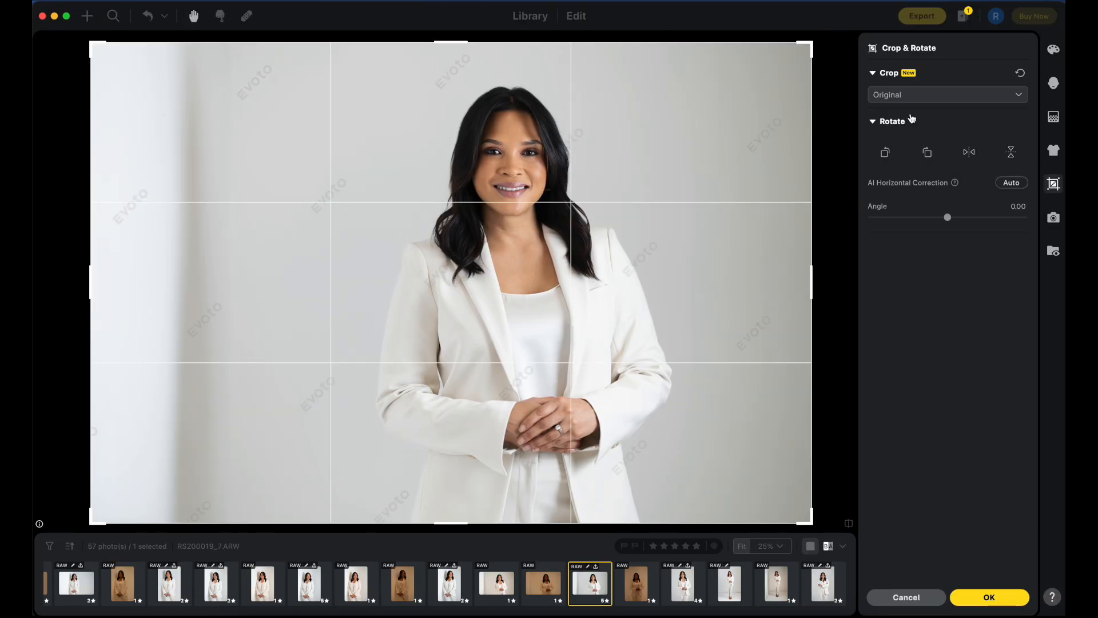
left_click(875, 124)
left_click(874, 122)
left_click(897, 98)
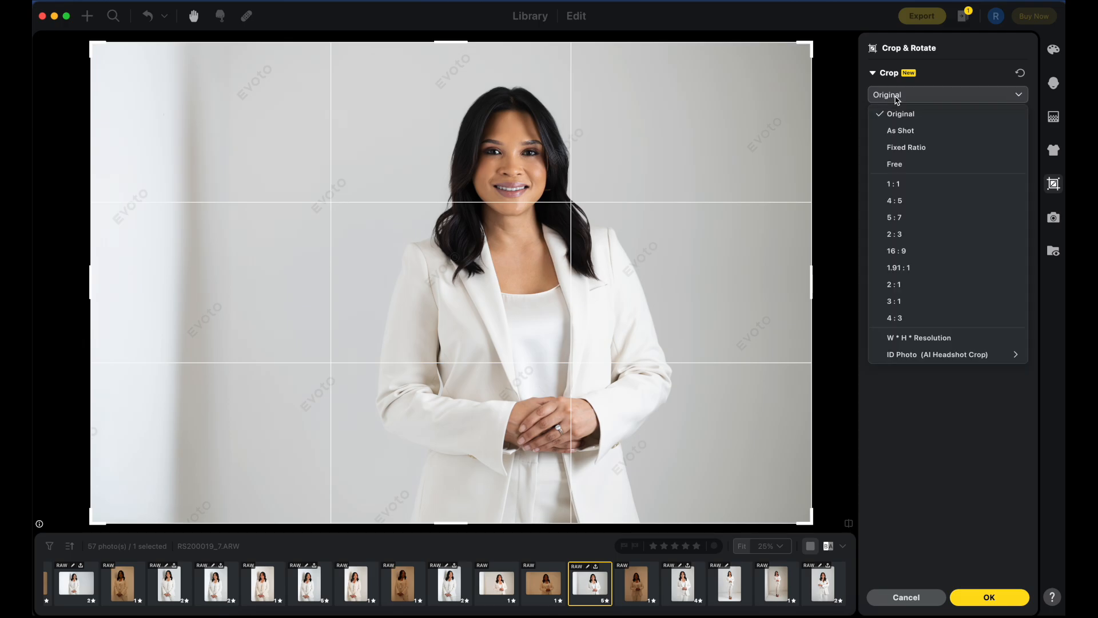
left_click(939, 98)
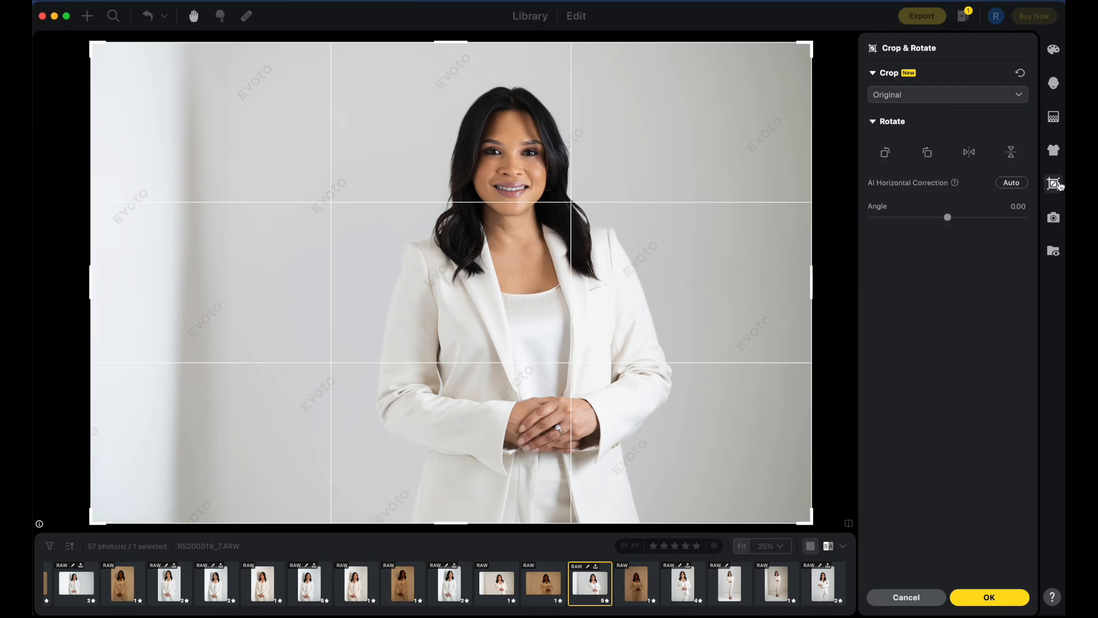
left_click(1054, 116)
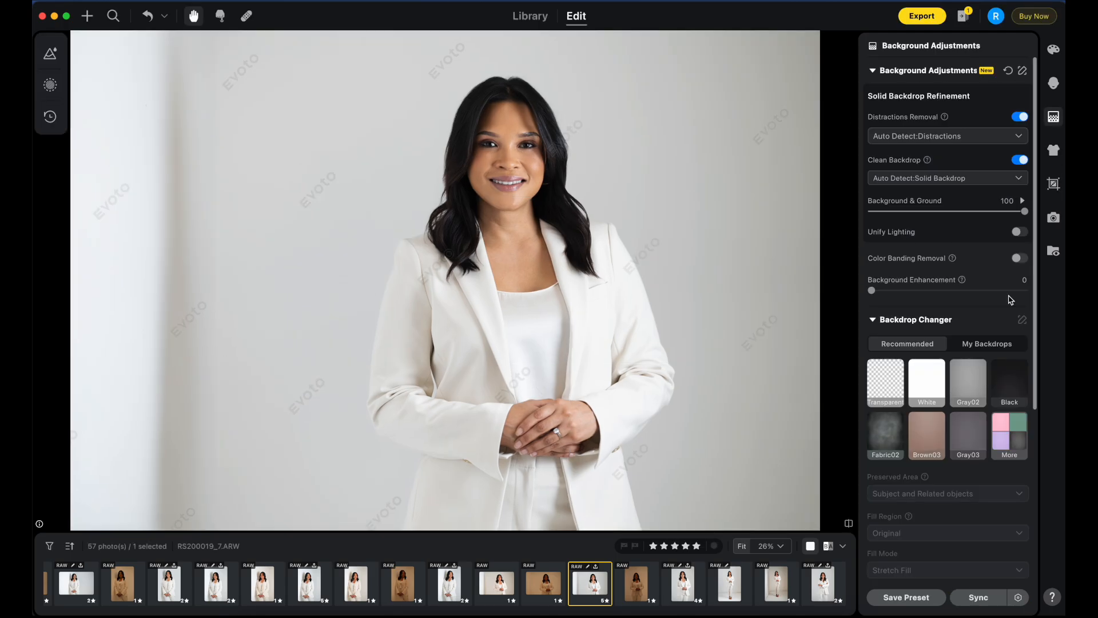
scroll(1014, 286, "down", 3)
scroll(1014, 286, "down", 2)
left_click(1054, 185)
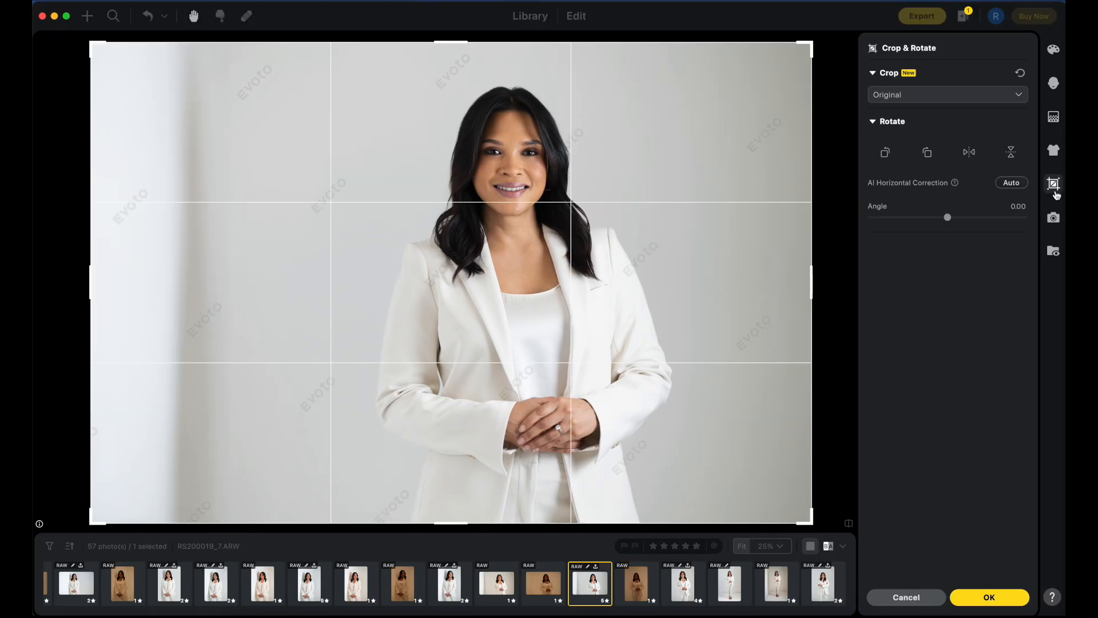
left_click(1054, 184)
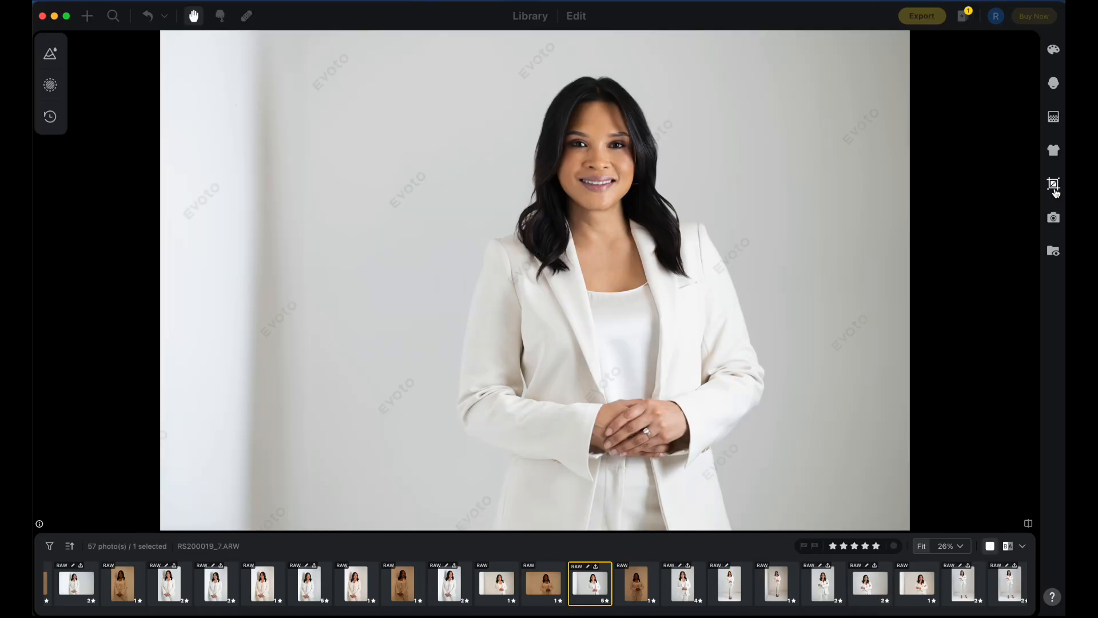
- Select the full-length white-suit portrait RS200022_7.ARW, try an AI Face Locate crop on it, and undo the crop
left_click(730, 584)
left_click(1054, 184)
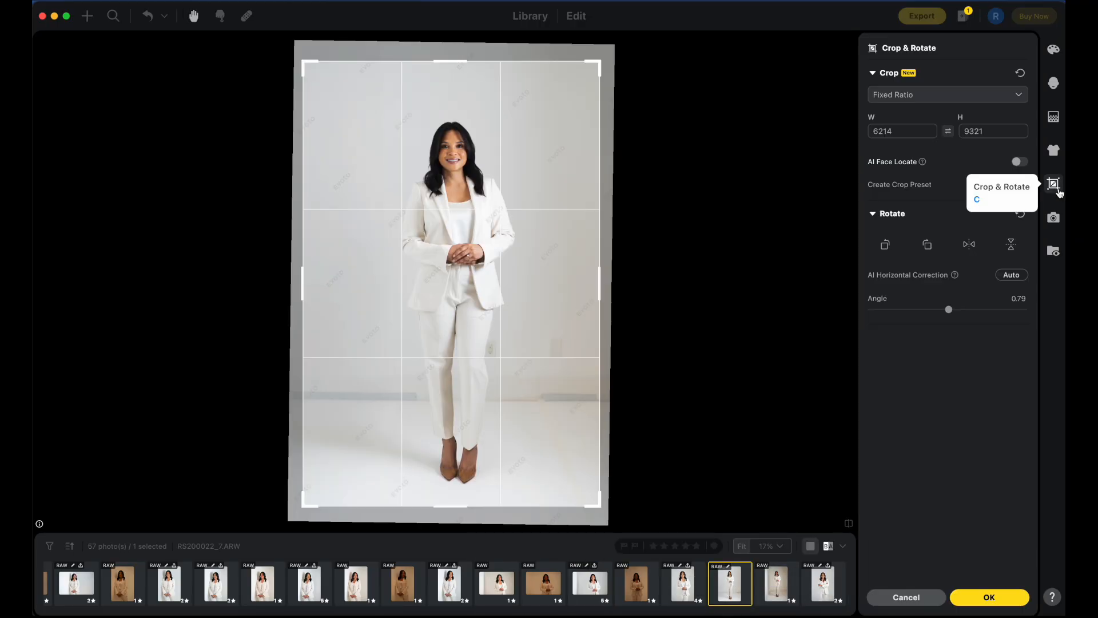
left_click(1019, 162)
left_click(988, 596)
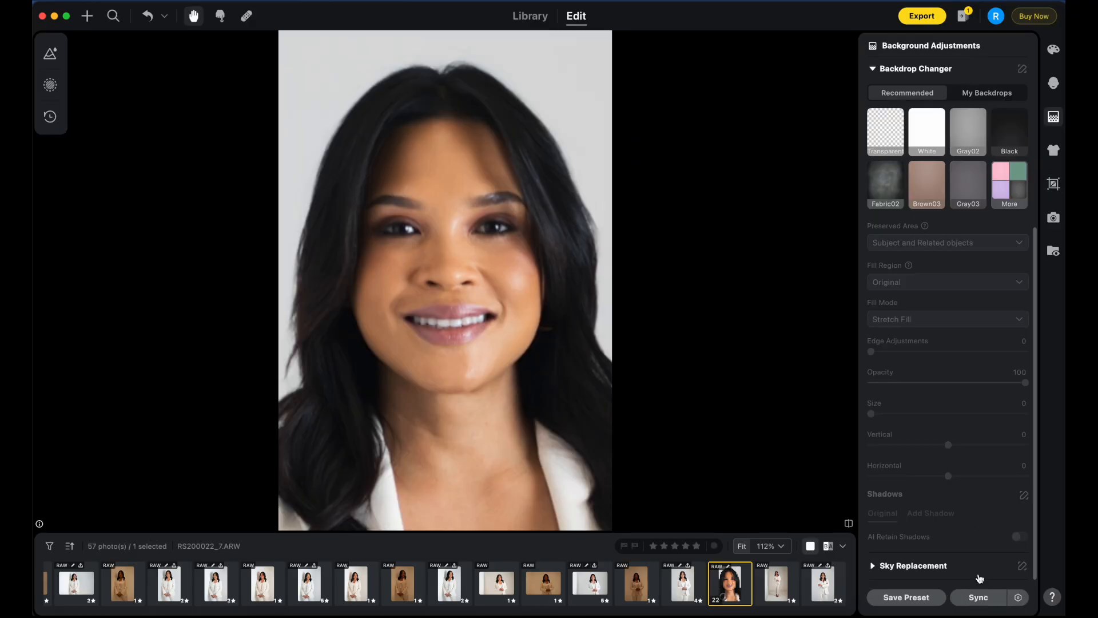
key("super+z")
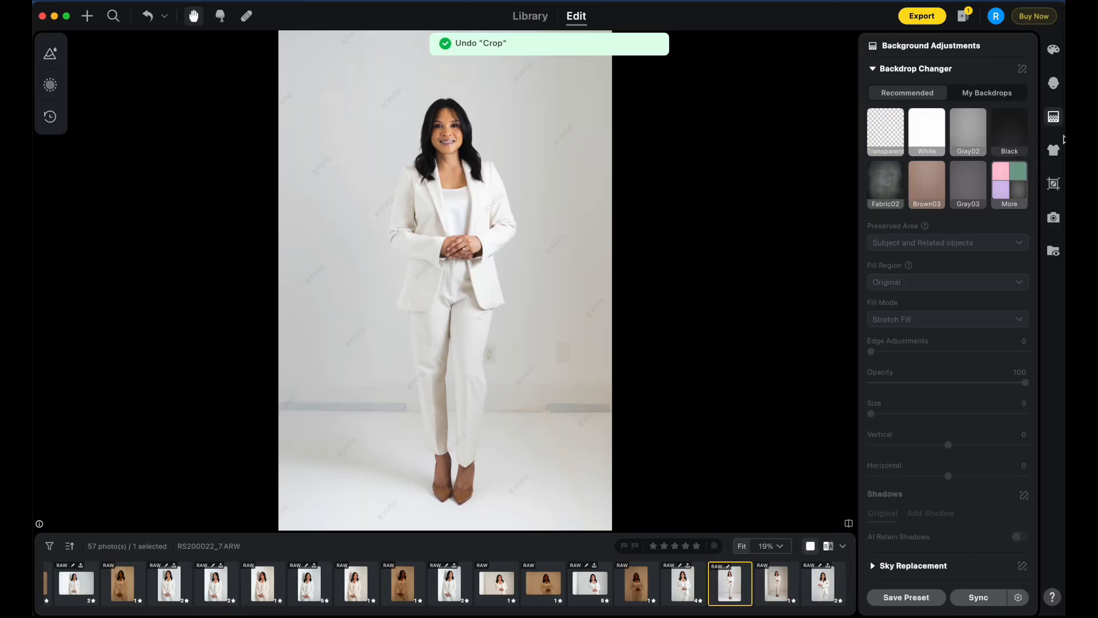
- Enable AI Face Locate for the full-length portrait and adjust the crop box to Top Margin 21, Head Size 34 and Horizontal Face Position 45
left_click(1054, 184)
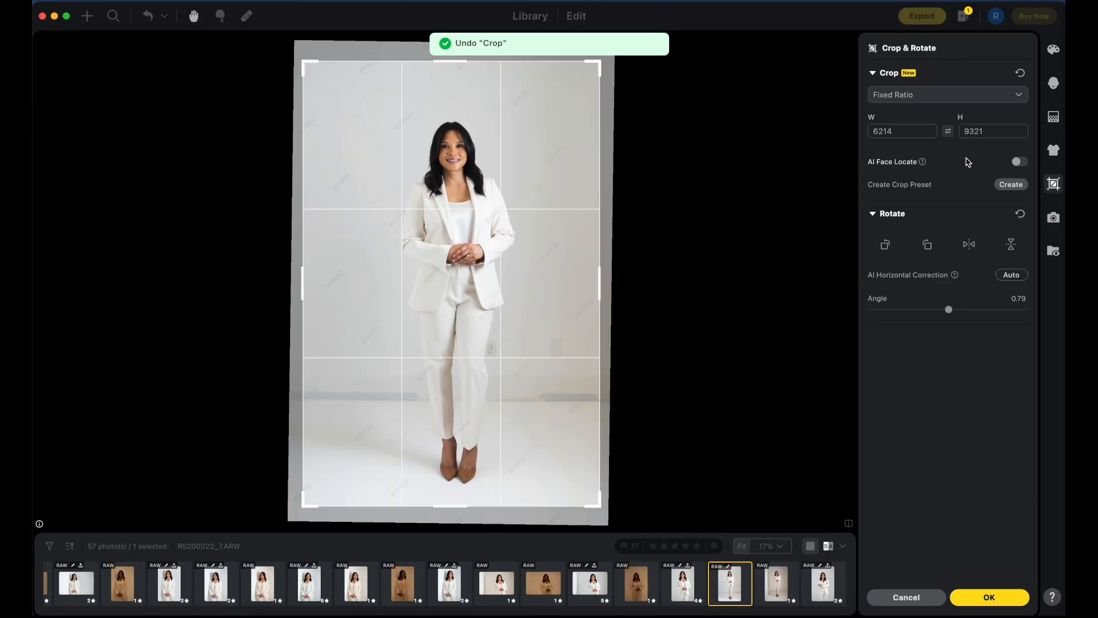
left_click(1021, 164)
left_click_drag(478, 192, 523, 259)
left_click_drag(484, 231, 467, 210)
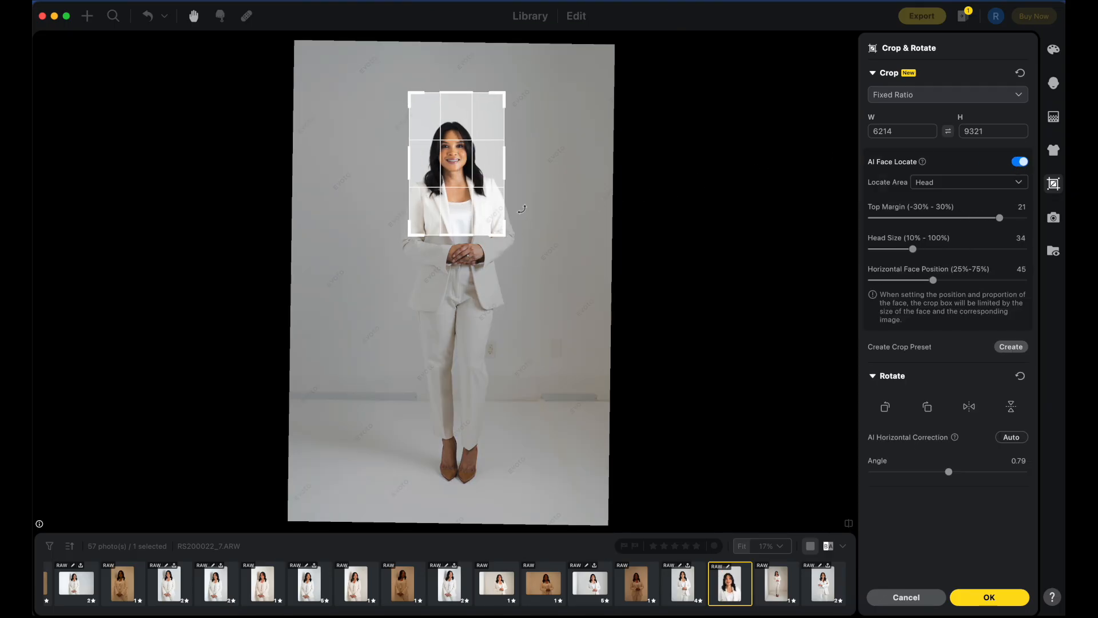
- Compare the Head + Top and Face options for AI Face Locate's Locate Area, ending on Head
left_click(932, 182)
left_click(982, 216)
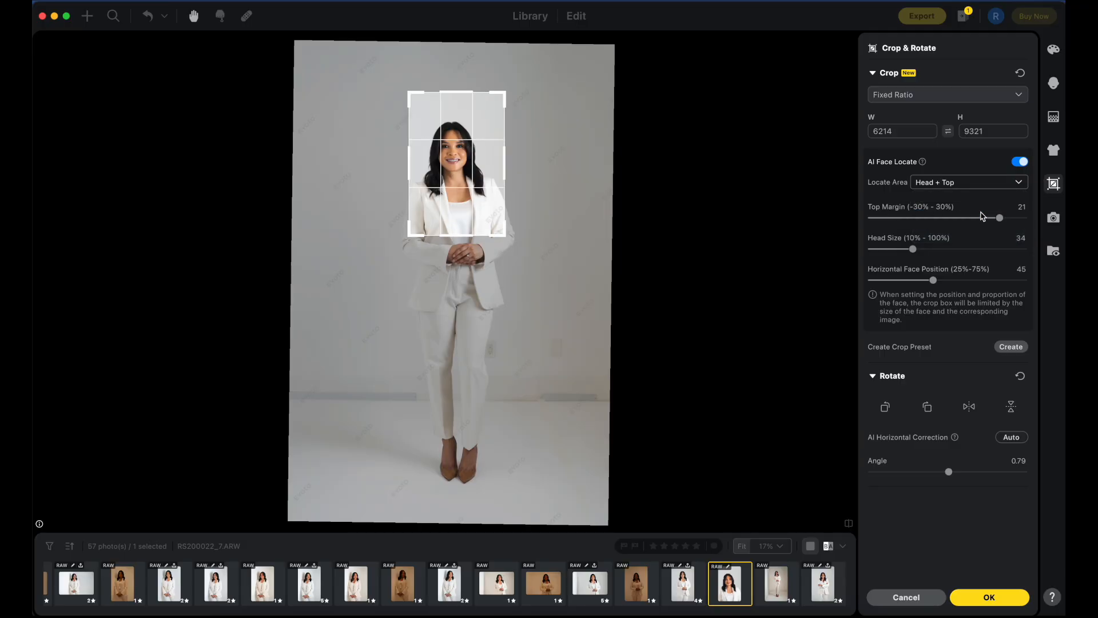
left_click(957, 183)
left_click(938, 234)
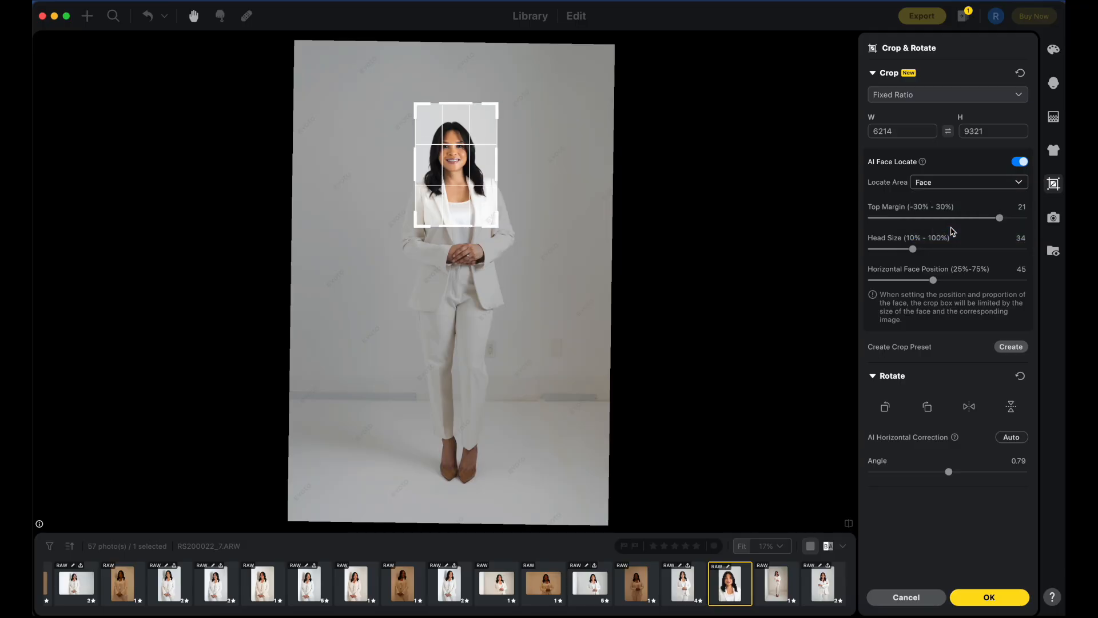
left_click(949, 184)
left_click(966, 200)
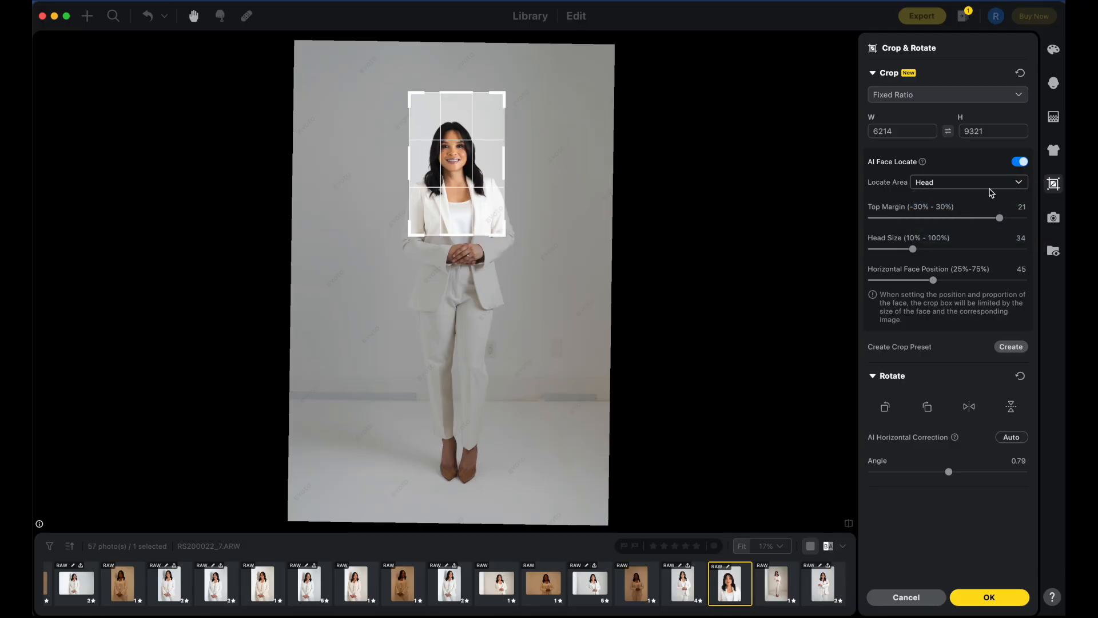
- Try a lower Top Margin and a larger Head Size for the AI Face Locate crop, and cancel the crop changes
left_click_drag(1000, 218, 980, 218)
left_click_drag(913, 250, 952, 281)
mouse_move(951, 472)
left_mouse_down()
mouse_move(969, 468)
mouse_move(952, 474)
left_mouse_up()
left_click(906, 597)
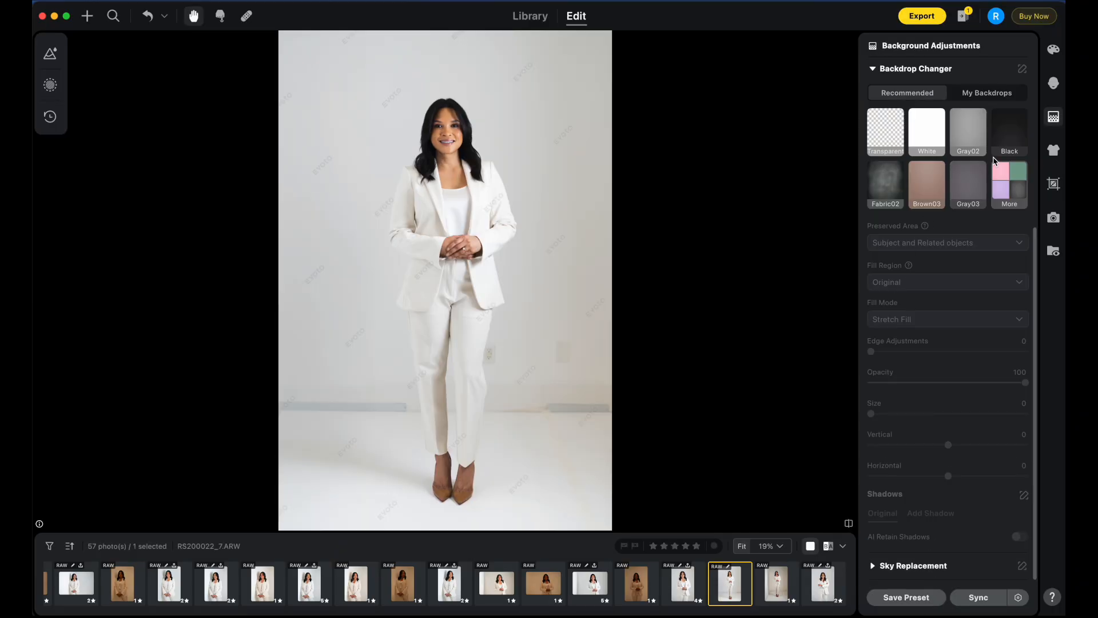
- Examine the full-length portrait's Background Adjustments, from Distractions Removal and Clean Backdrop down to the Backdrop Changer options
scroll(927, 440, "down", 5)
scroll(963, 449, "up", 5)
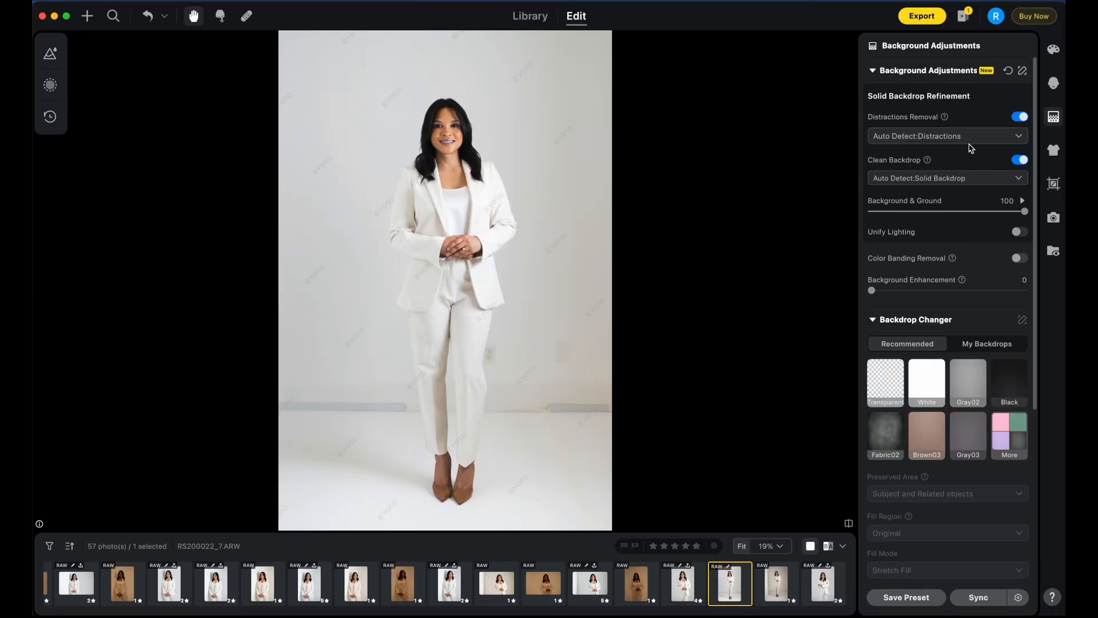
left_click(875, 74)
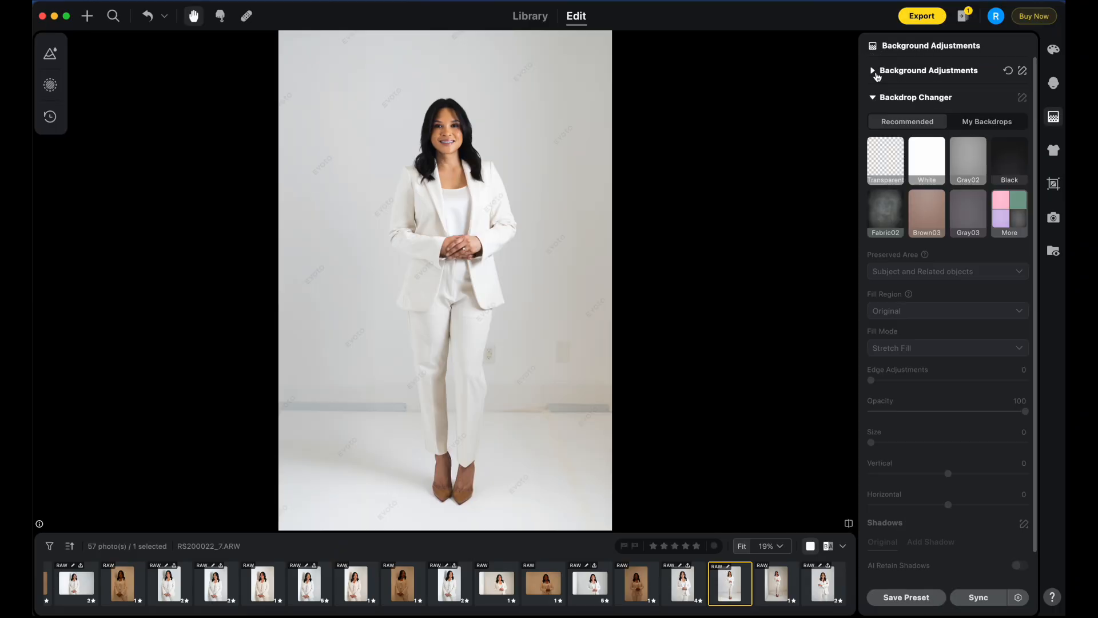
left_click(876, 73)
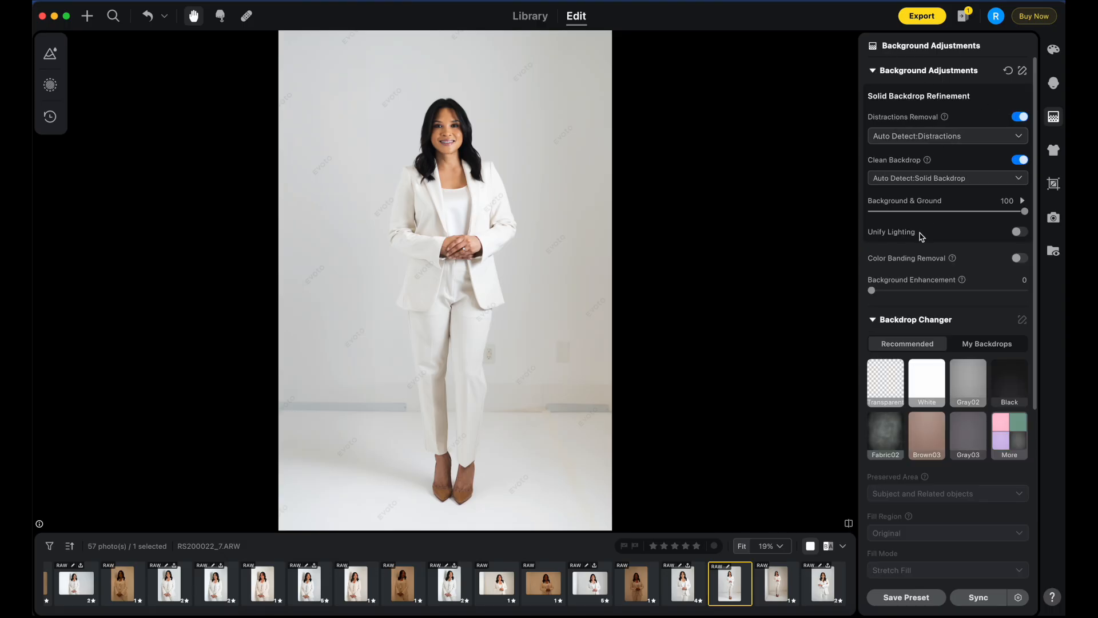
scroll(958, 258, "down", 4)
scroll(998, 300, "up", 3)
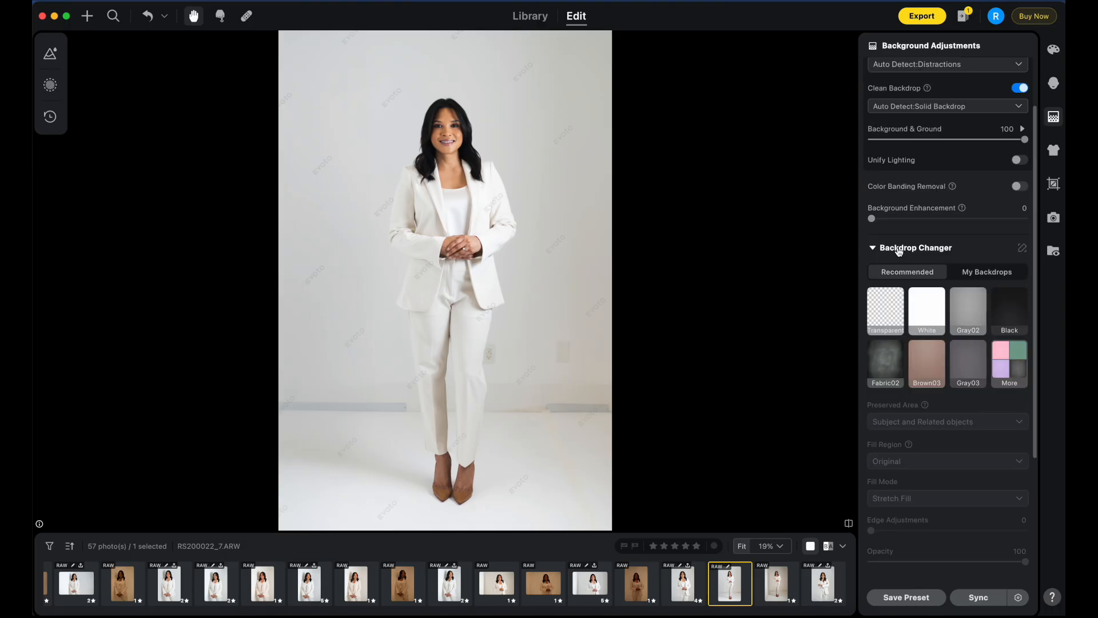
scroll(898, 252, "down", 3)
scroll(999, 346, "up", 2)
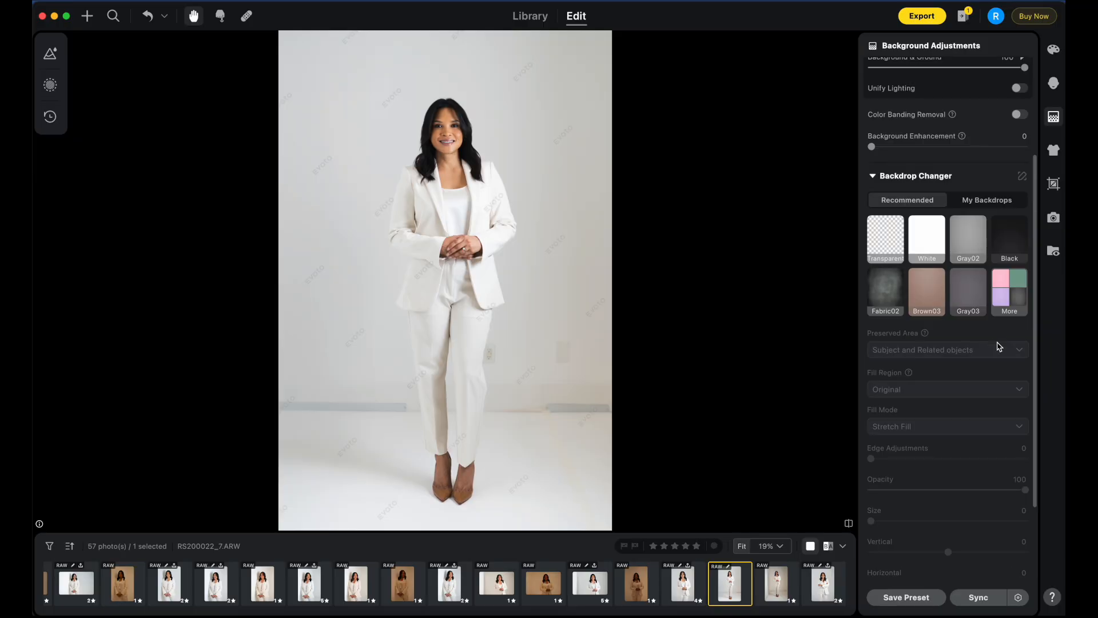
scroll(996, 352, "up", 3)
- Check the full-length portrait's crop settings, select the landscape portrait RS200019_7.ARW and examine its Crop & Rotate options
left_click(1054, 183)
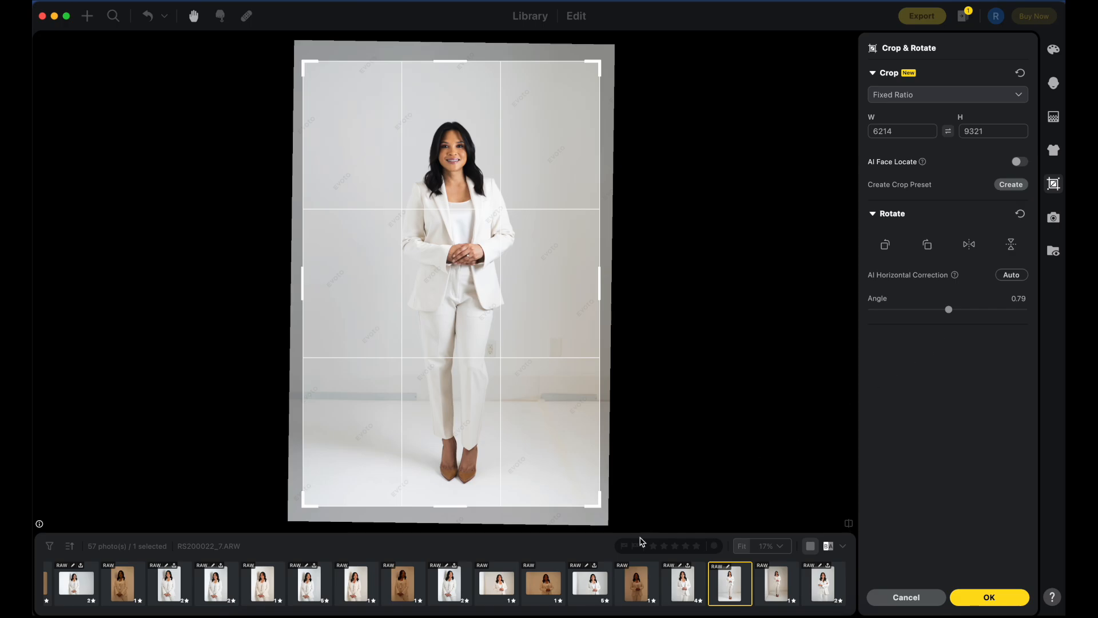
left_click(594, 586)
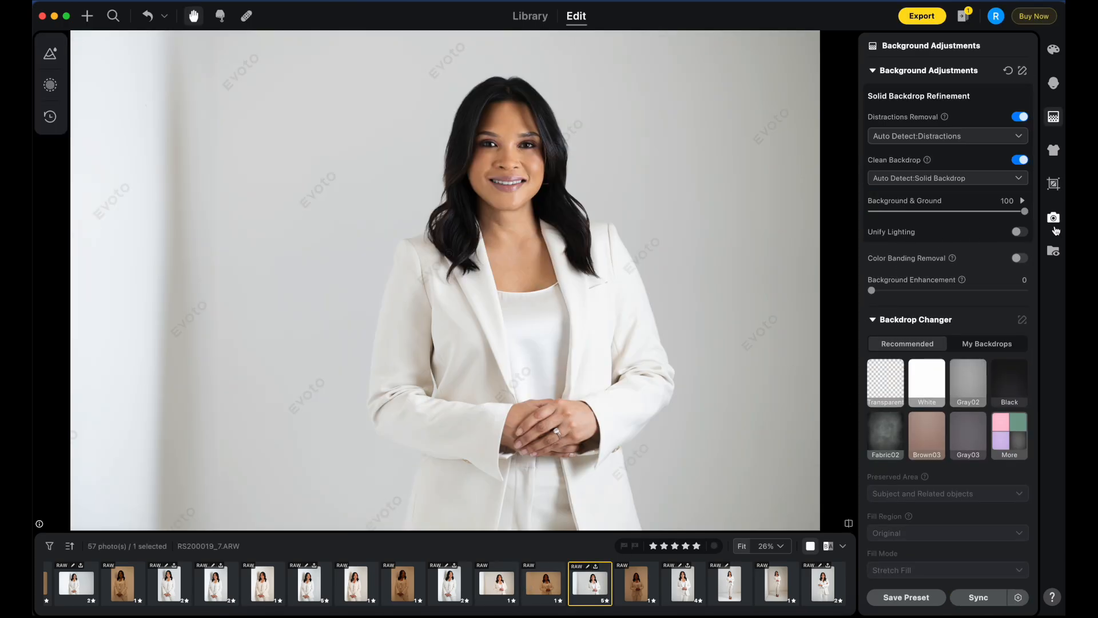
left_click(1056, 184)
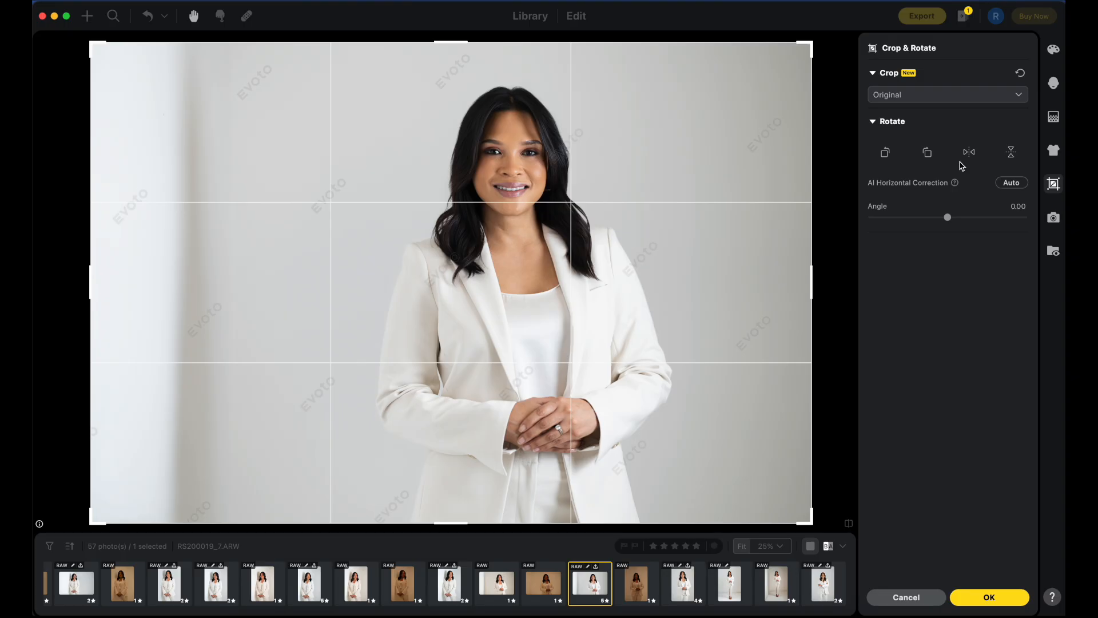
left_click(873, 73)
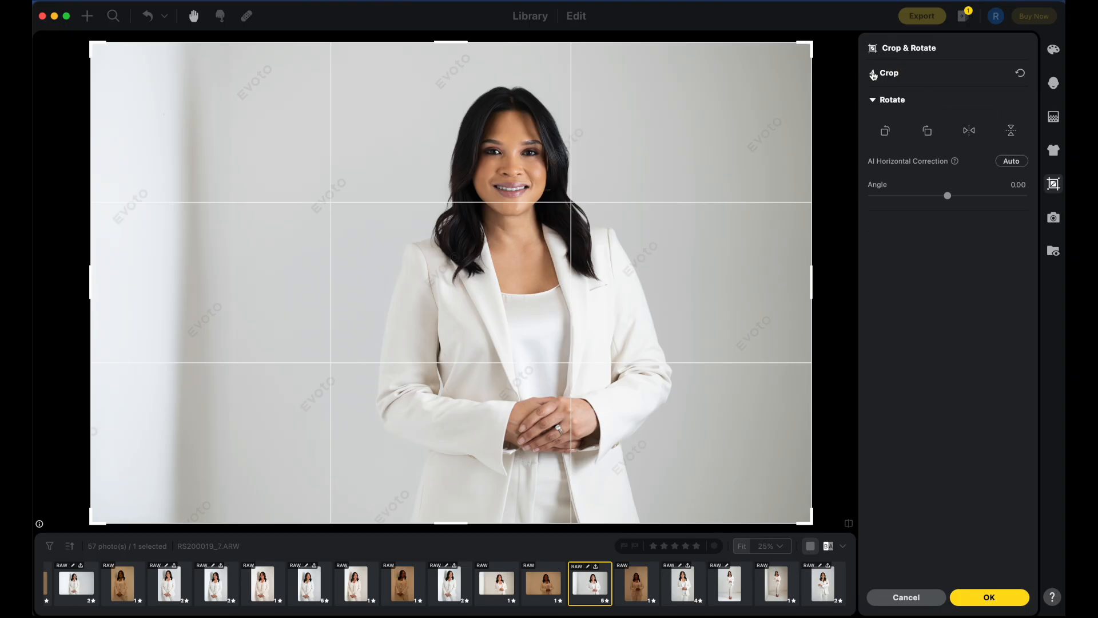
- Review the Clothing Adjustment, Background Adjustments and Portrait Retouching options for the landscape portrait
left_click(1055, 150)
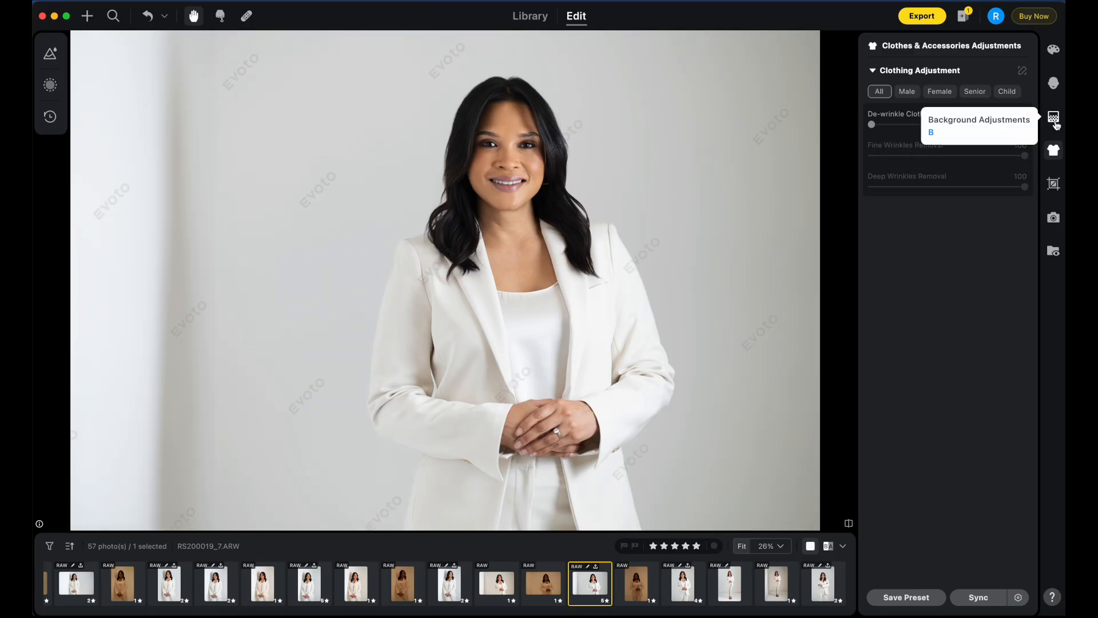
left_click(1055, 121)
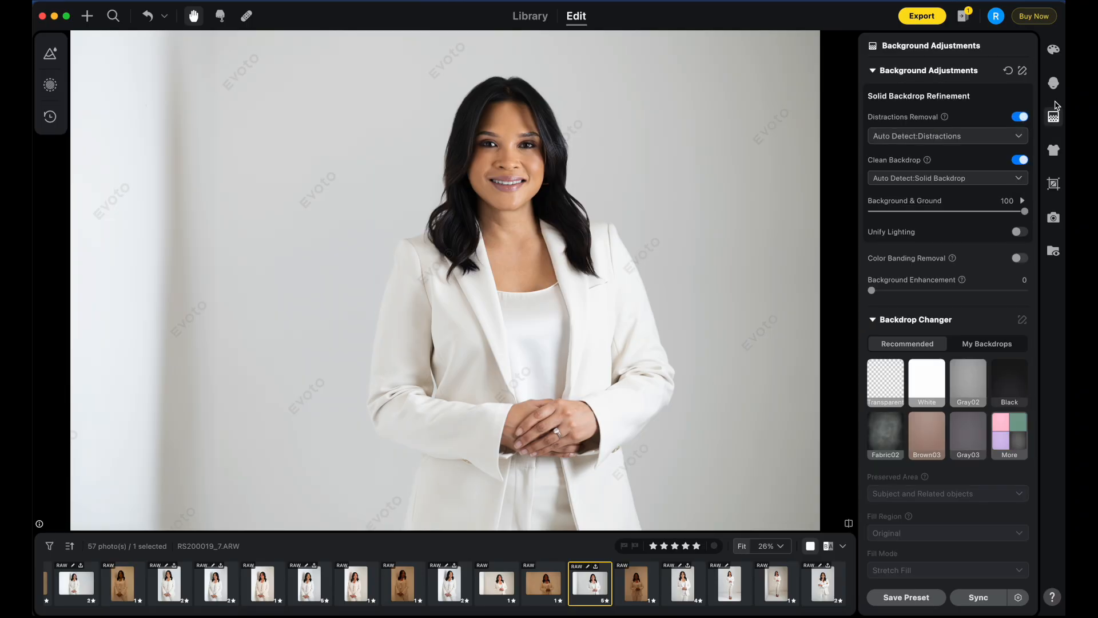
left_click(1054, 83)
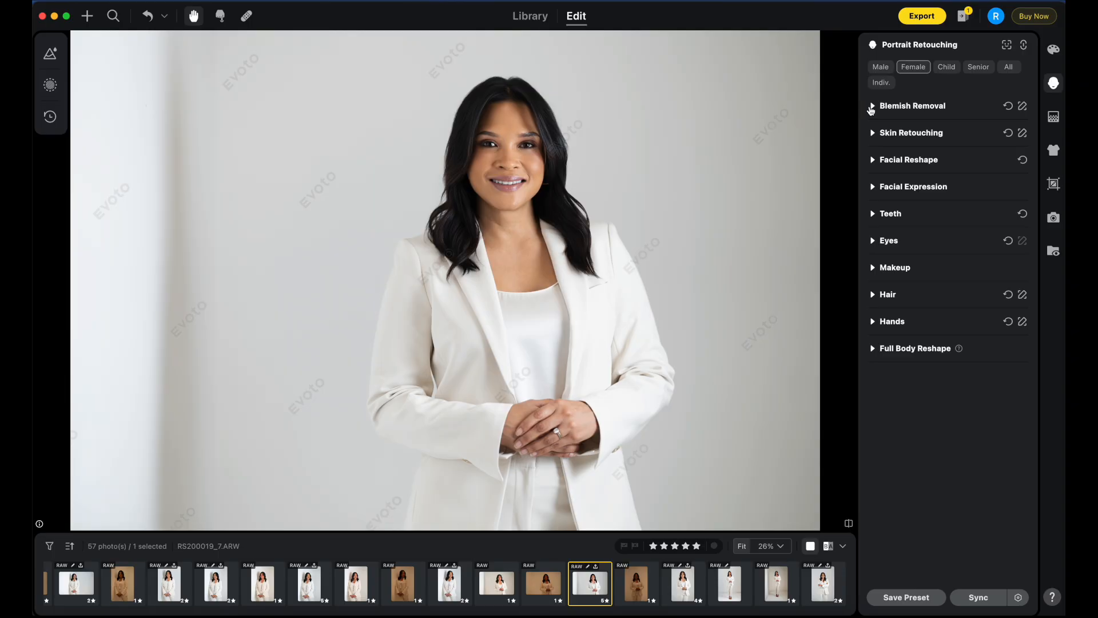
left_click(872, 108)
left_click(872, 109)
- Try the Presence settings in Color Adjustments, raising Clarity to 81, reducing it to 1 and testing Dehaze
left_click(1053, 49)
scroll(976, 229, "down", 10)
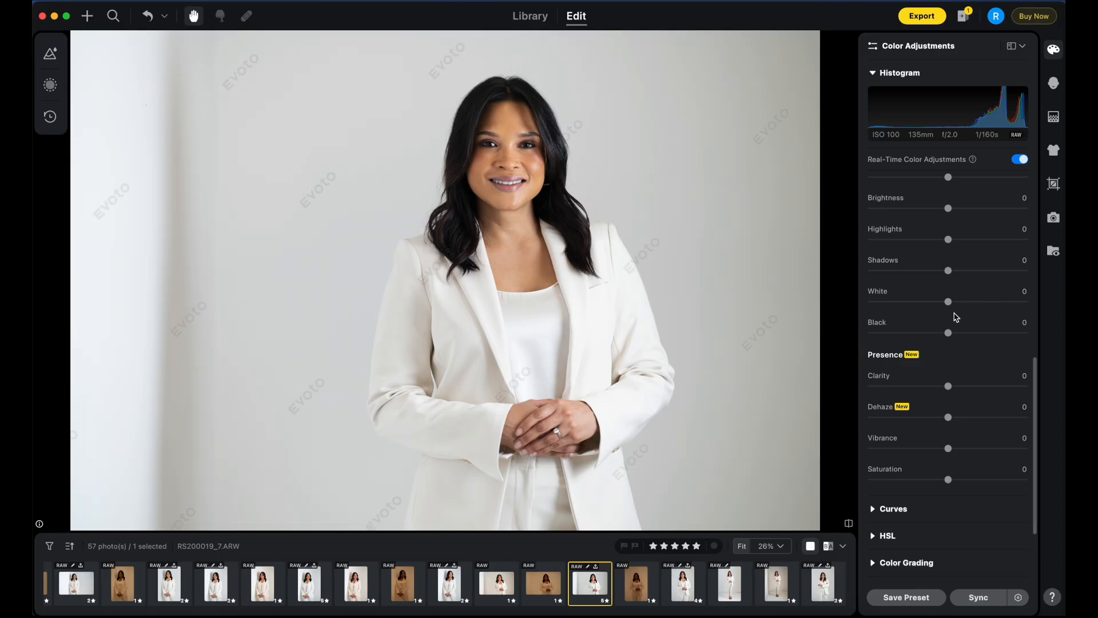
mouse_move(949, 389)
left_mouse_down()
mouse_move(996, 388)
mouse_move(959, 388)
mouse_move(969, 387)
left_mouse_up()
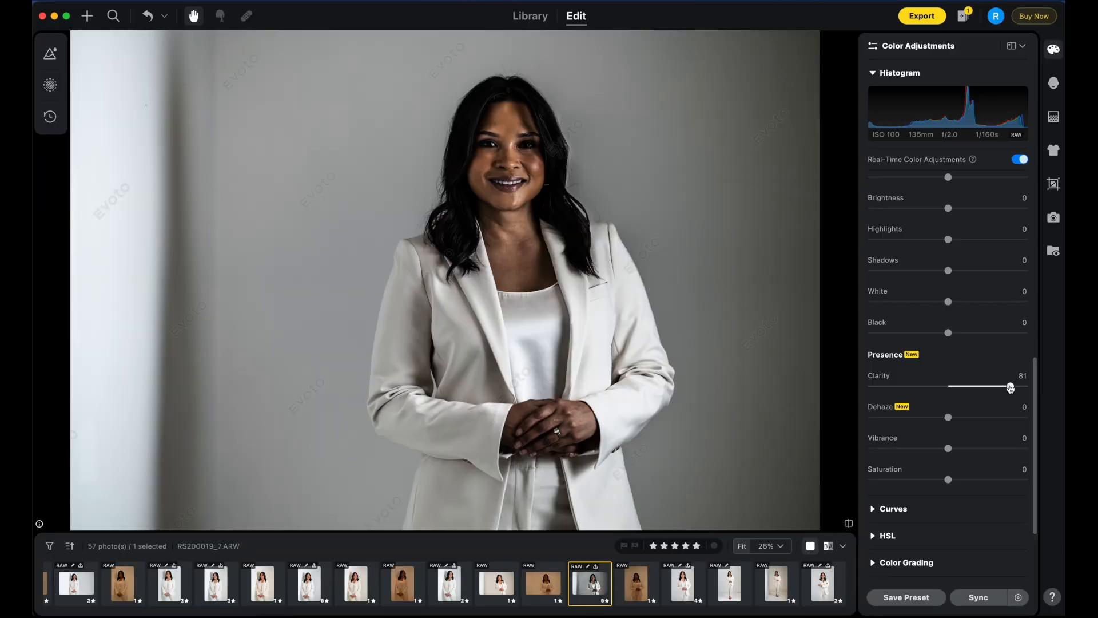
left_click(951, 387)
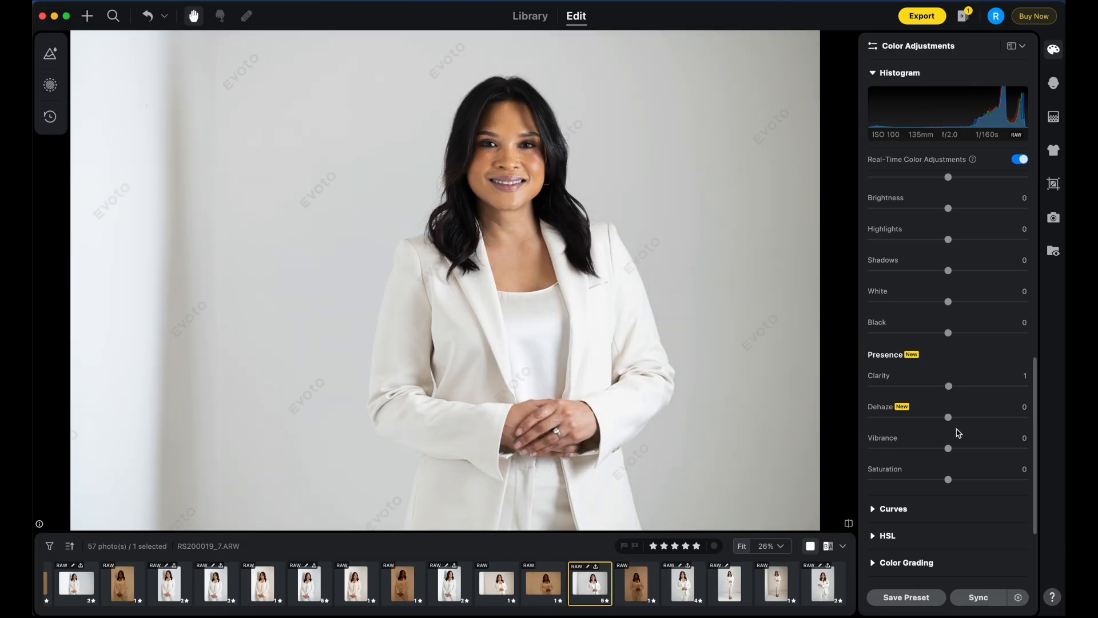
mouse_move(951, 417)
left_mouse_down()
mouse_move(998, 417)
mouse_move(950, 422)
left_mouse_up()
- Look through the remaining Color Adjustments, Tethered Shooting, Auto Import & Export and Portrait Retouching settings
scroll(973, 444, "up", 3)
scroll(981, 445, "up", 5)
scroll(990, 446, "down", 8)
scroll(994, 452, "up", 10)
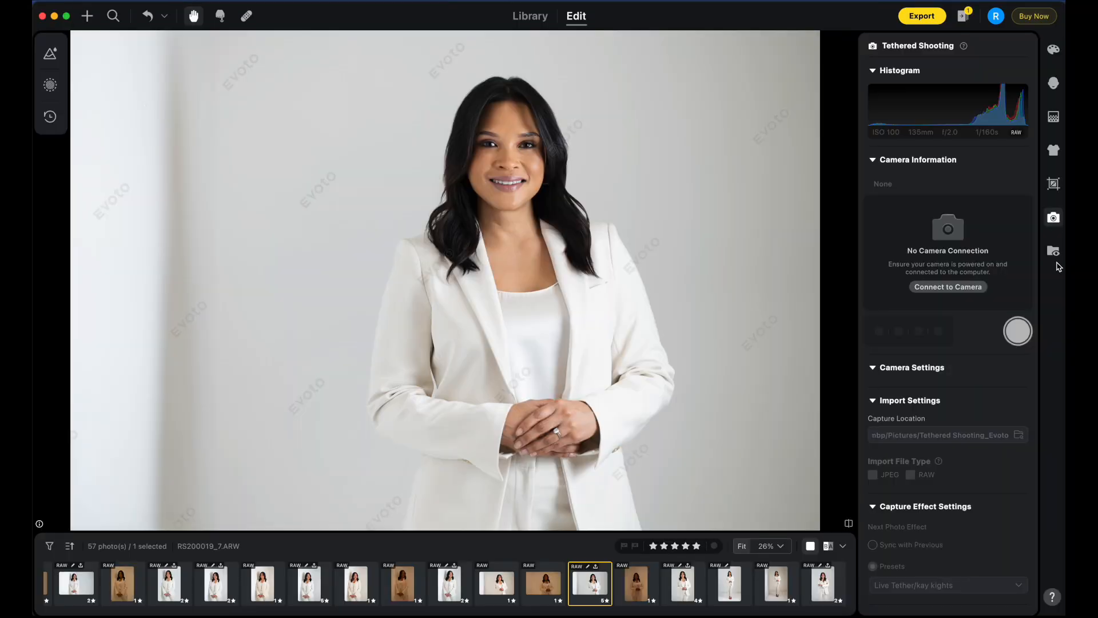
left_click(1054, 252)
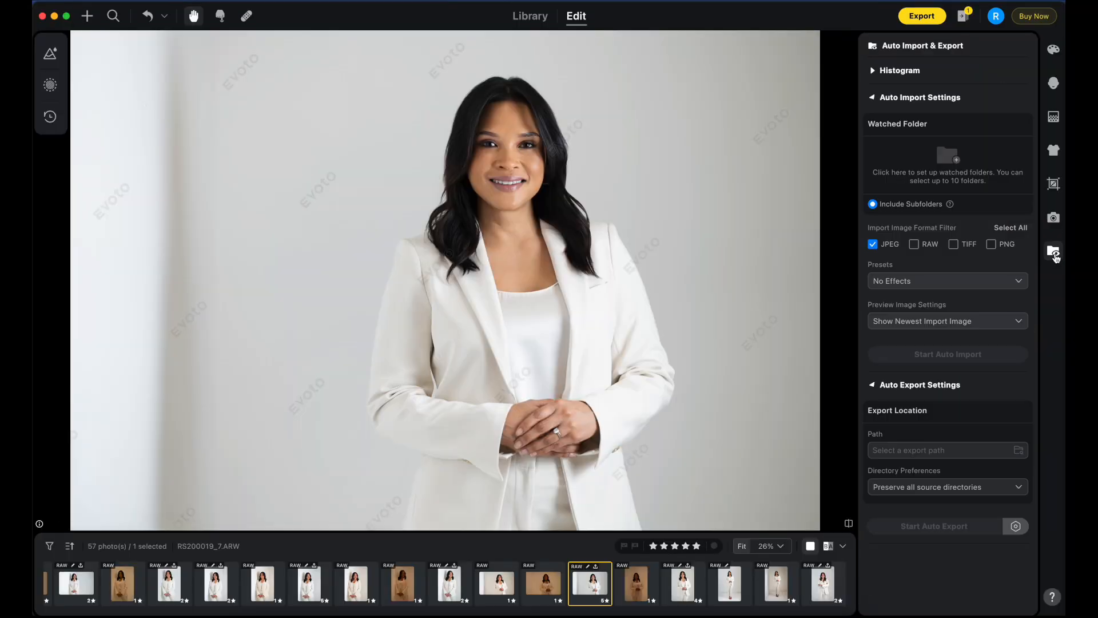
left_click(1055, 85)
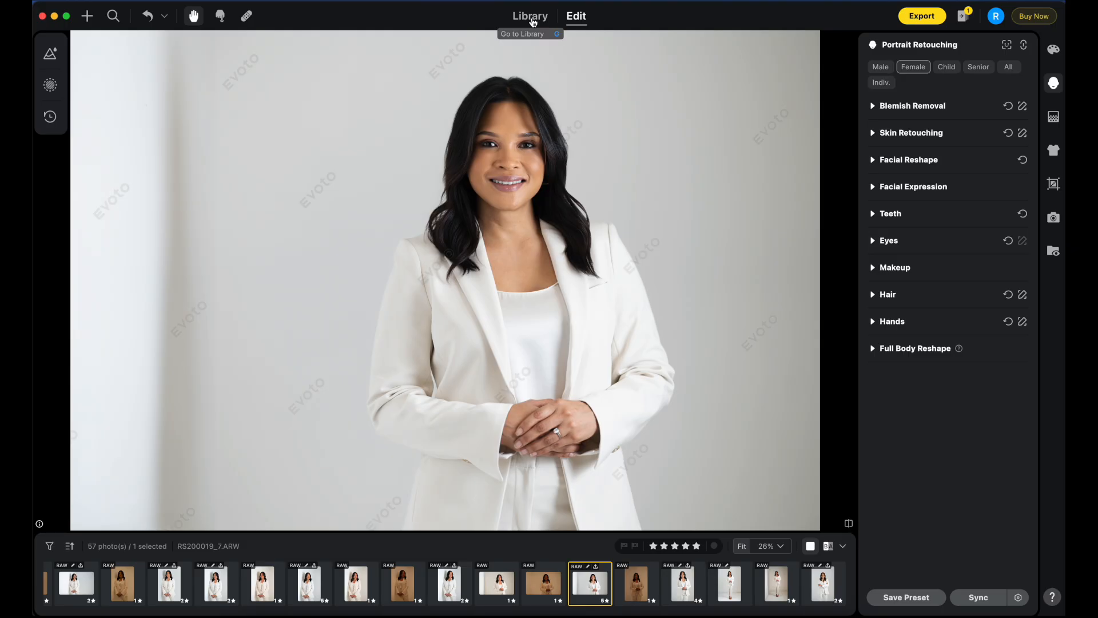
- Switch to the Library and try different star ratings on RS200019_7.ARW, ending on five stars
left_click(532, 19)
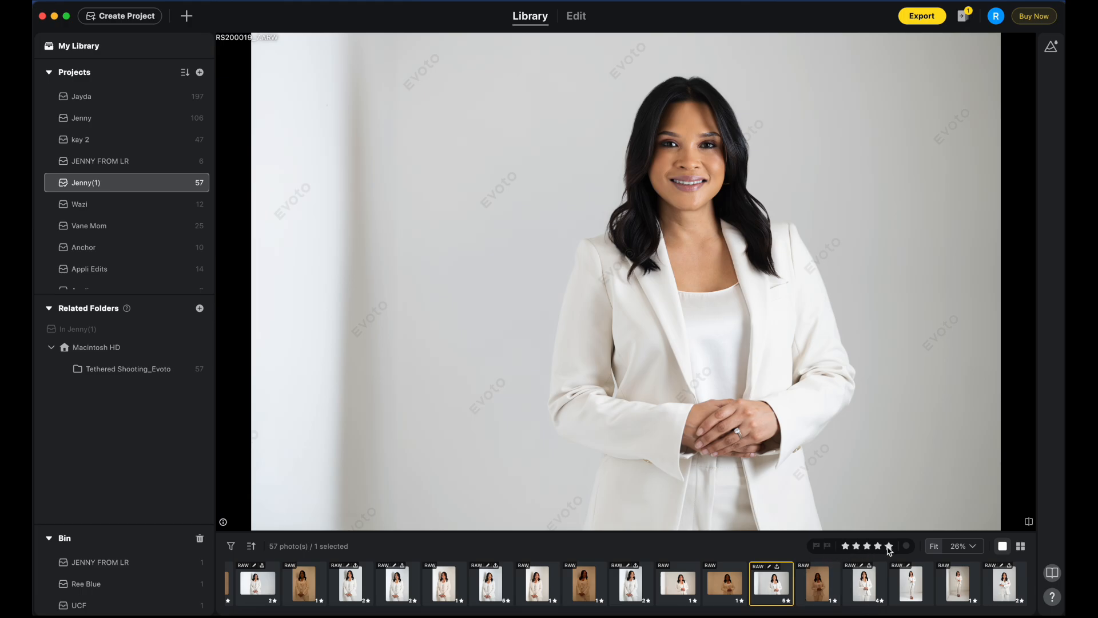
left_click(846, 546)
left_click(856, 546)
key("1")
key("5")
- Try the green, blue and yellow color labels on RS200019_7.ARW and clear the label
key("8")
key("8")
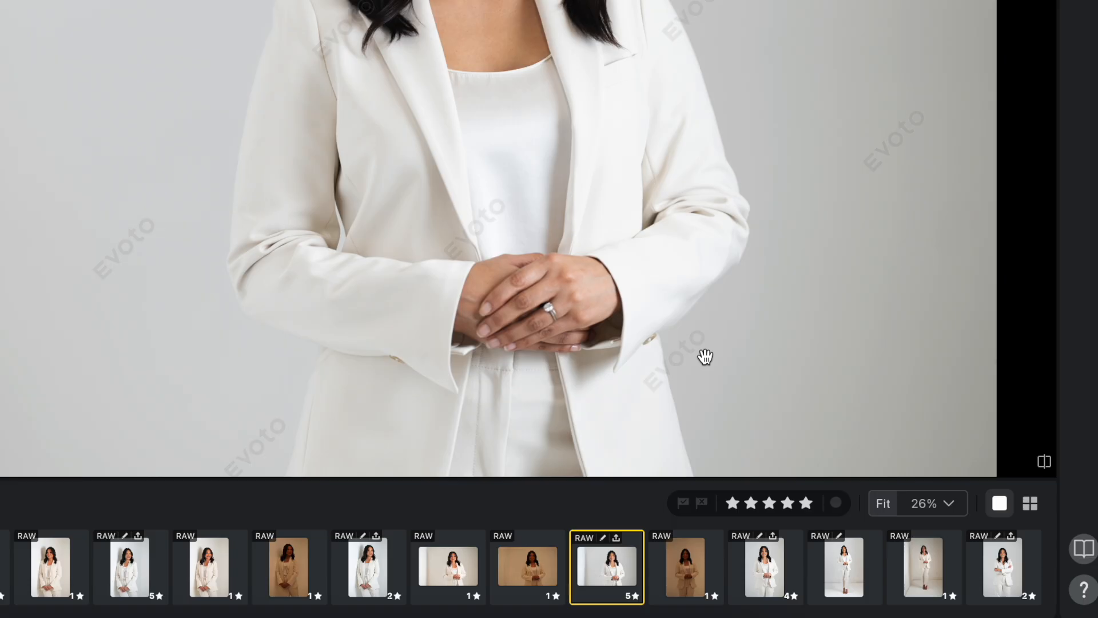
key("8")
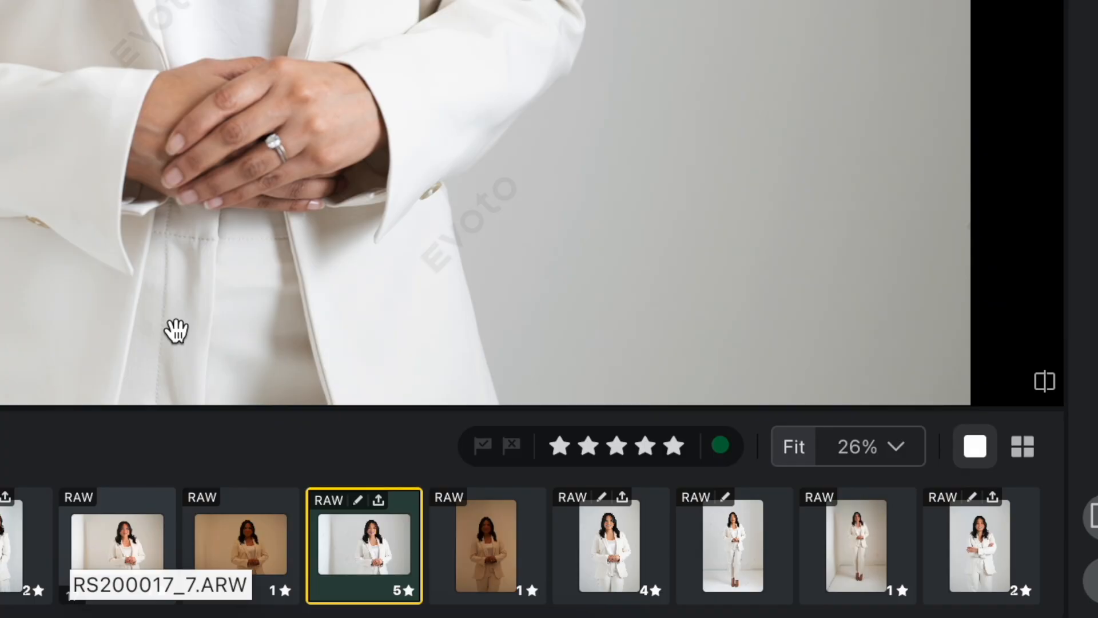
key("9")
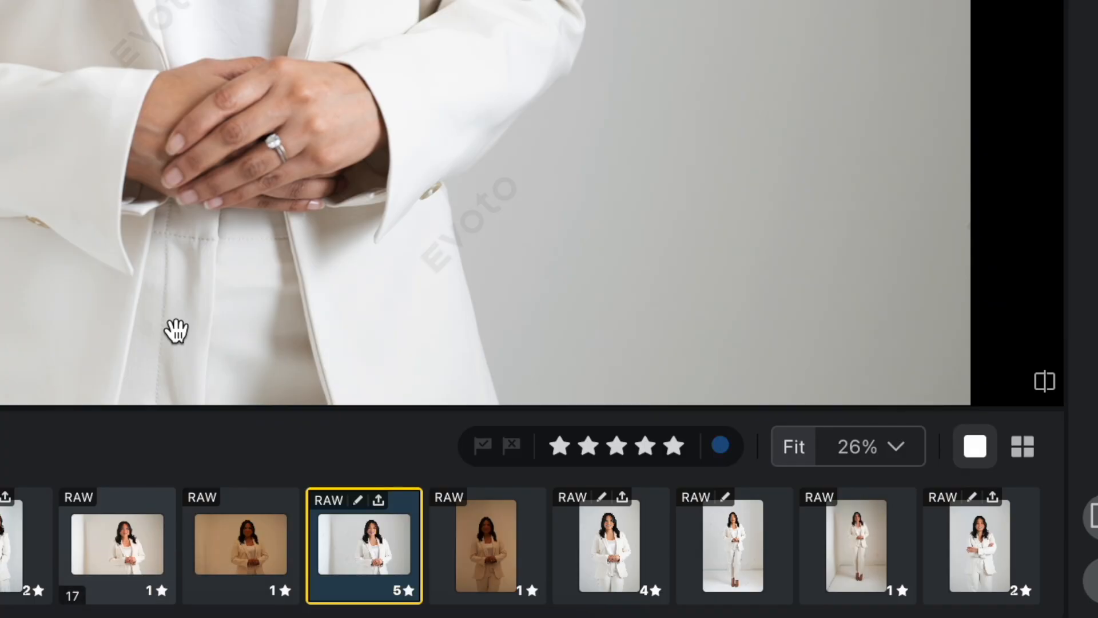
key("7")
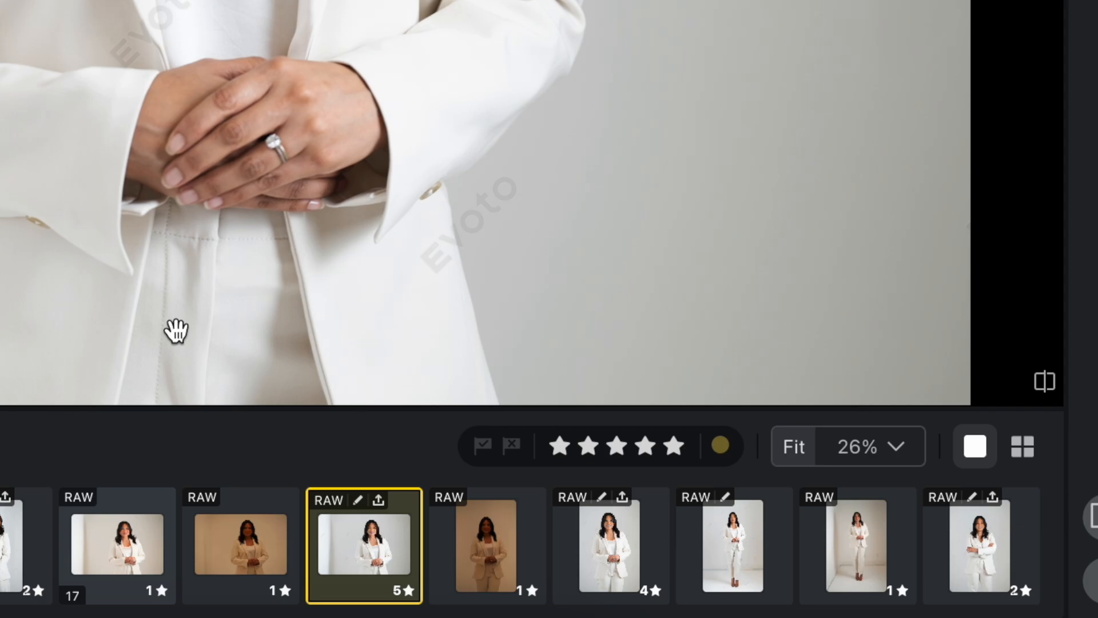
key("6")
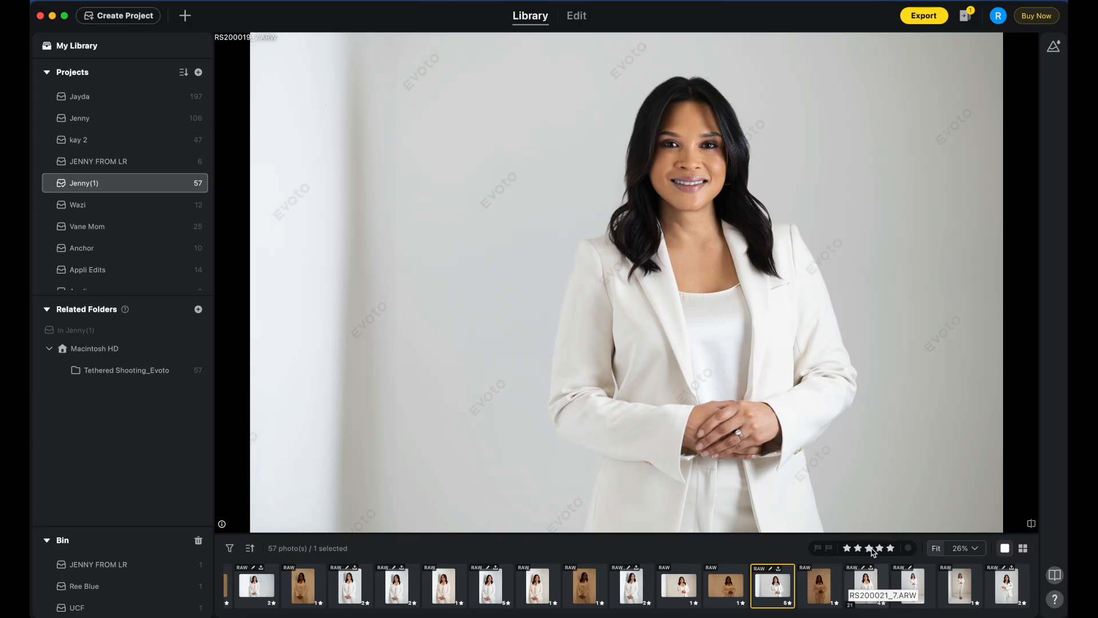
- Show the photo filter options and examine the available sort orders
left_click(229, 549)
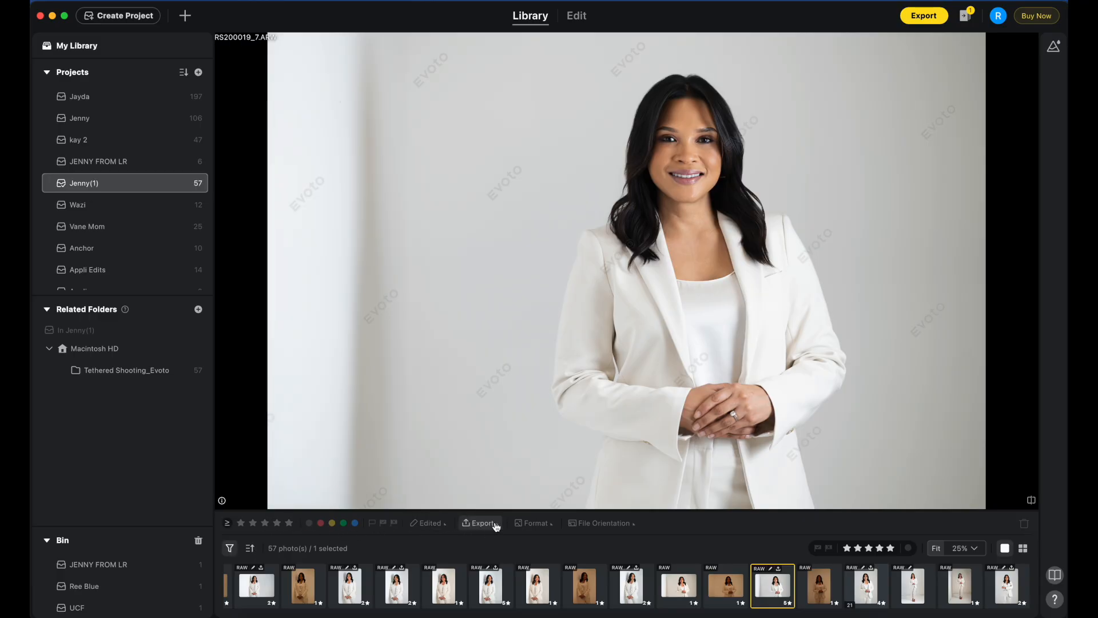
left_click(251, 550)
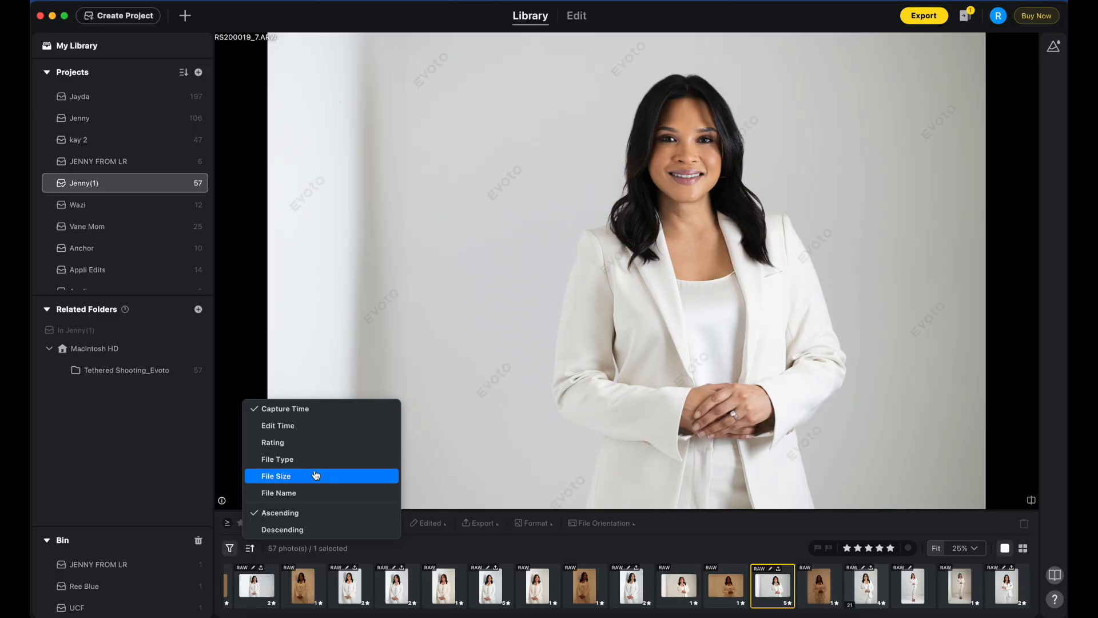
left_click(711, 547)
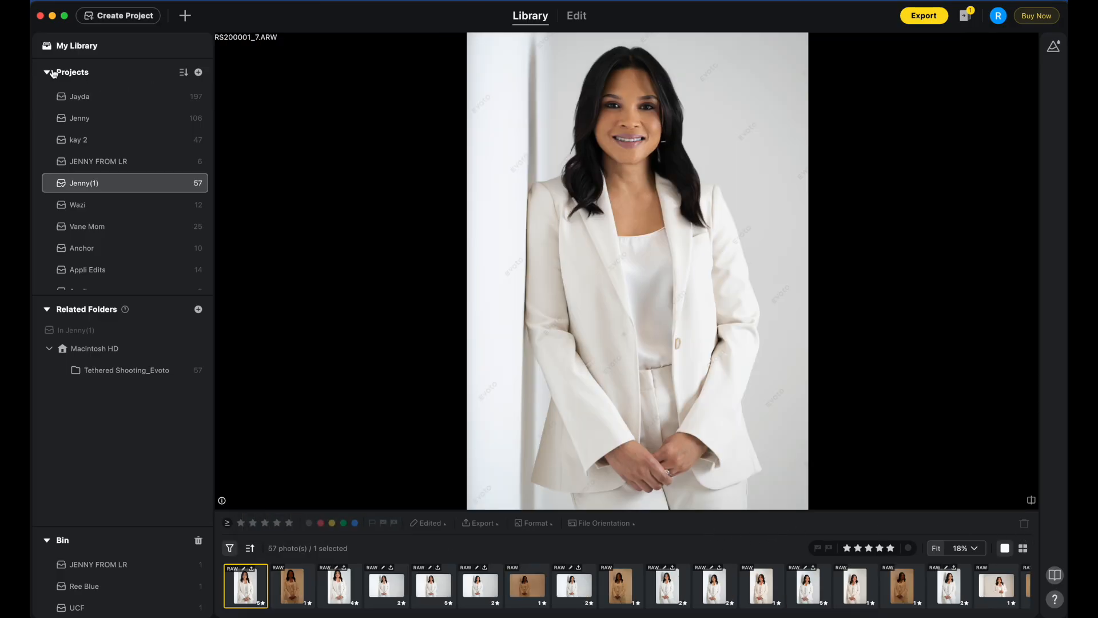
- Collapse the Related Folders and Bin sections of the library, leaving the Projects list expanded
left_click(48, 73)
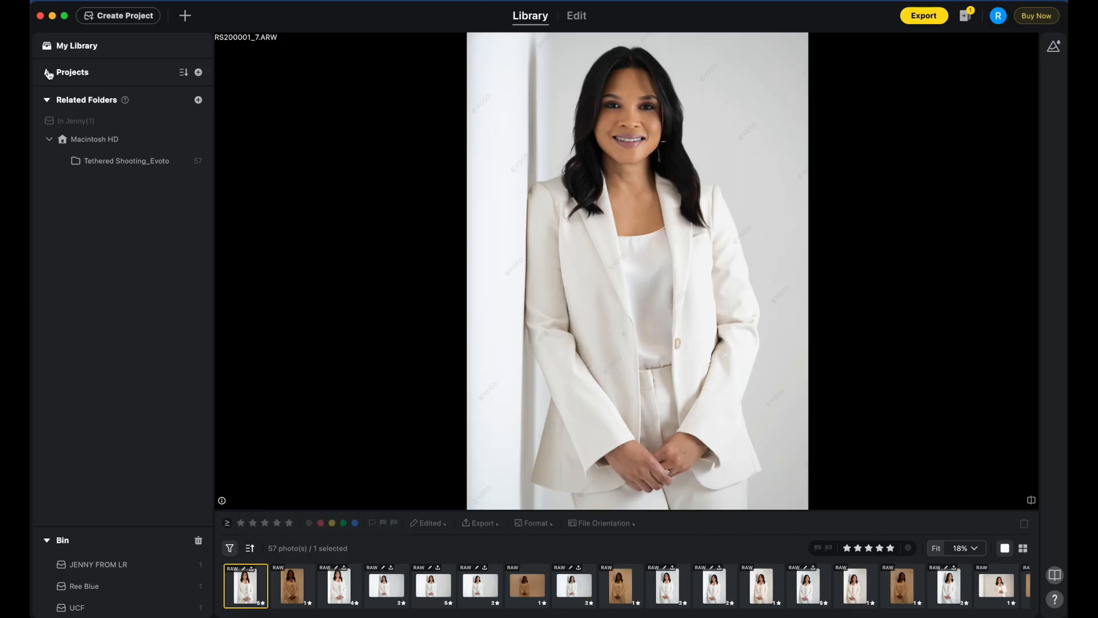
left_click(48, 100)
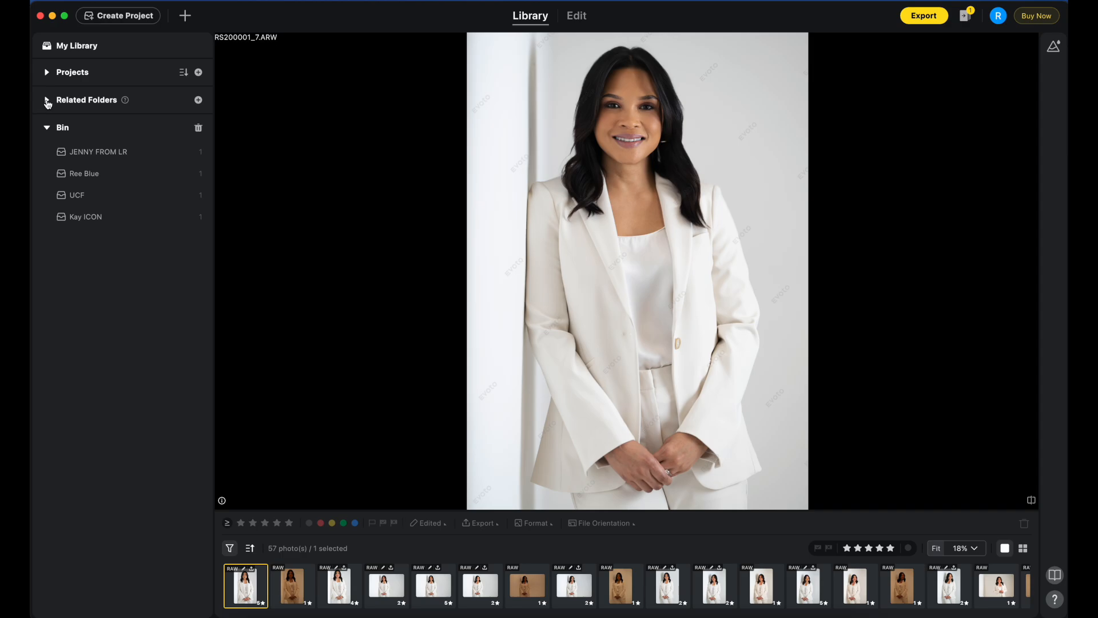
left_click(48, 129)
left_click(48, 100)
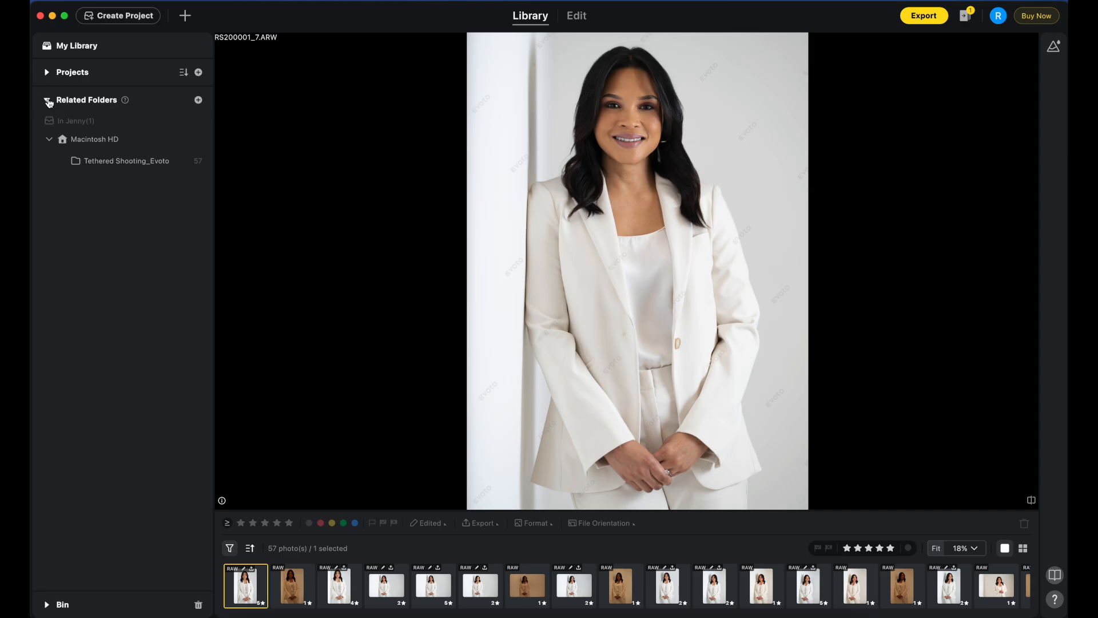
left_click(47, 101)
left_click(48, 130)
left_click(48, 130)
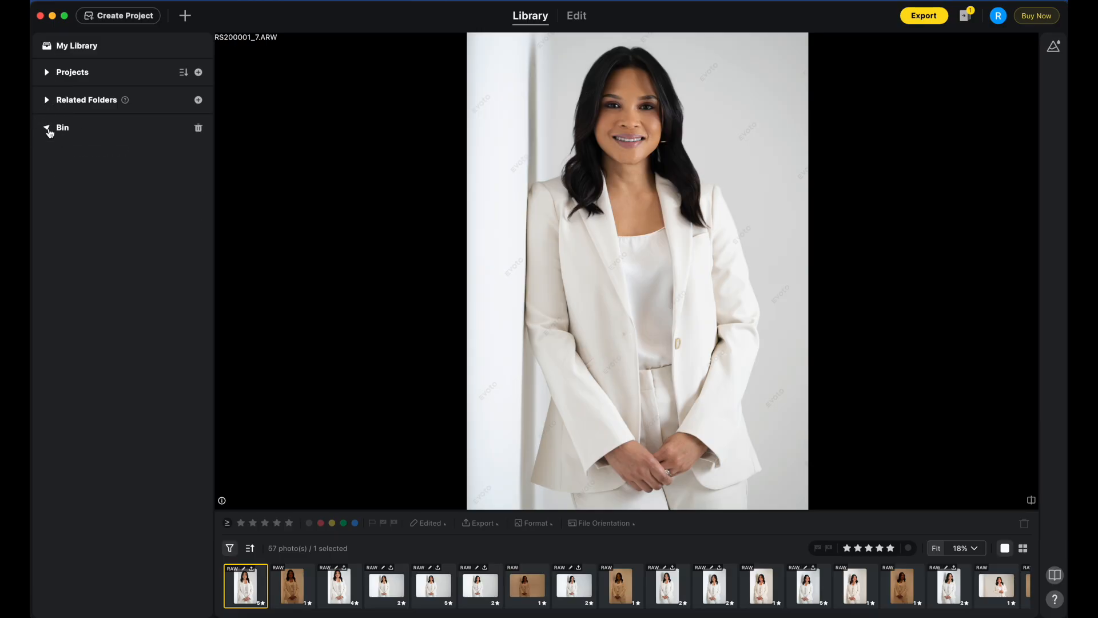
left_click(47, 71)
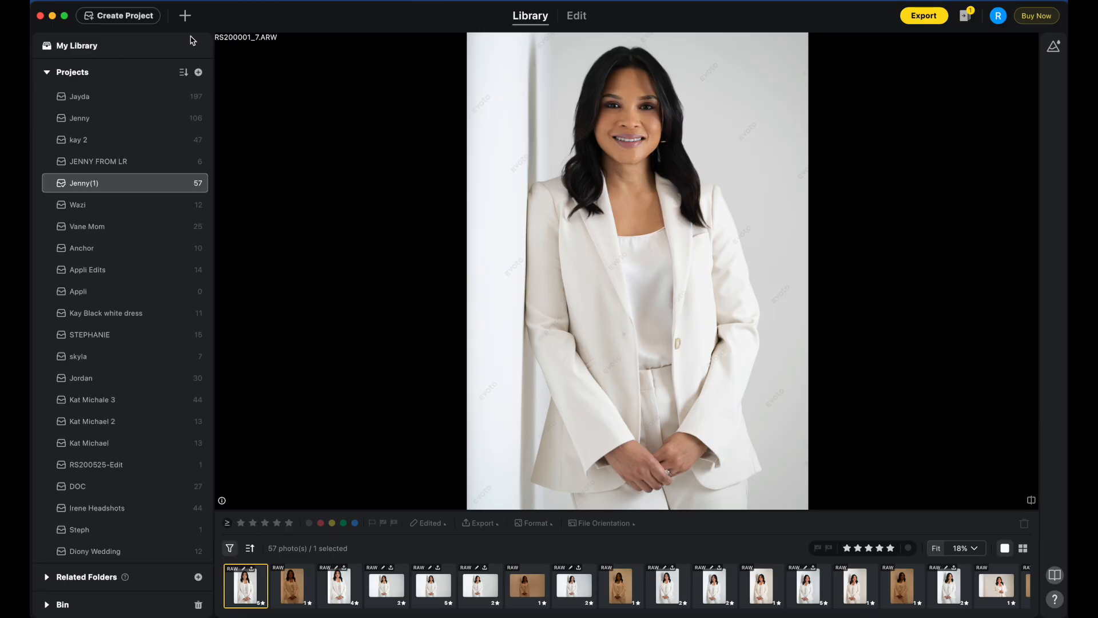
- View the Create Project dialog, close it without saving and browse the current project's photos
left_click(140, 17)
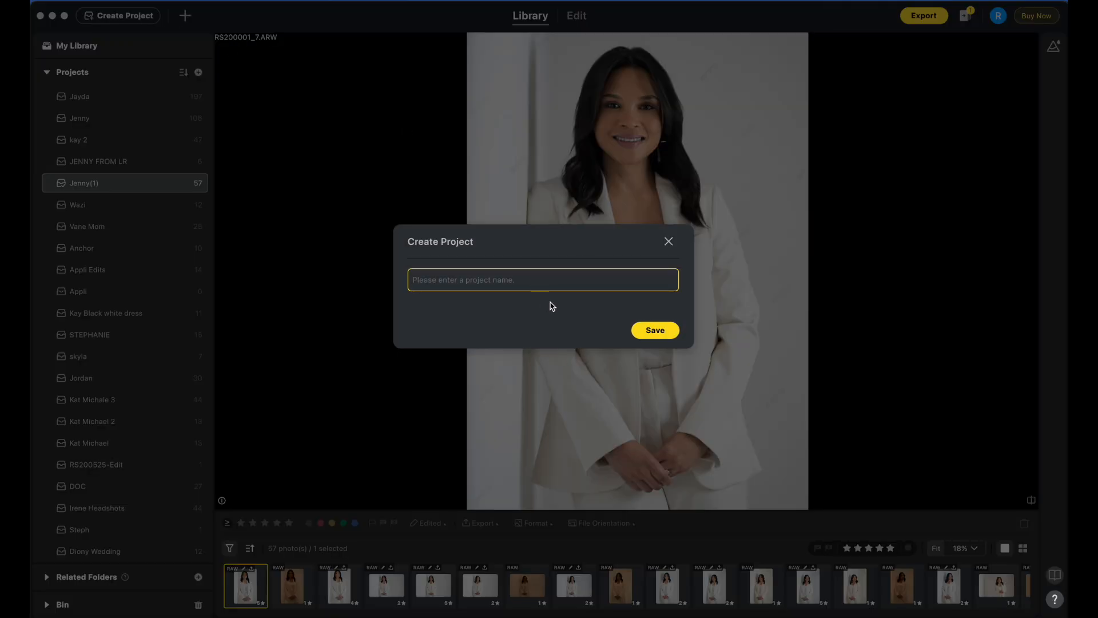
left_click(668, 241)
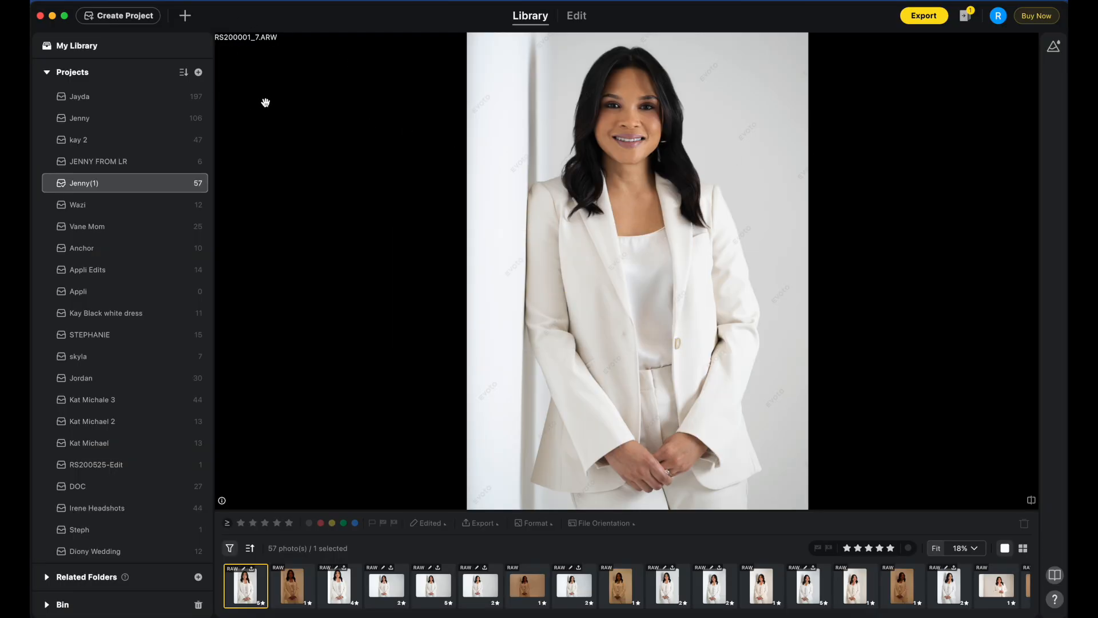
scroll(537, 587, "right", 10)
scroll(537, 588, "right", 5)
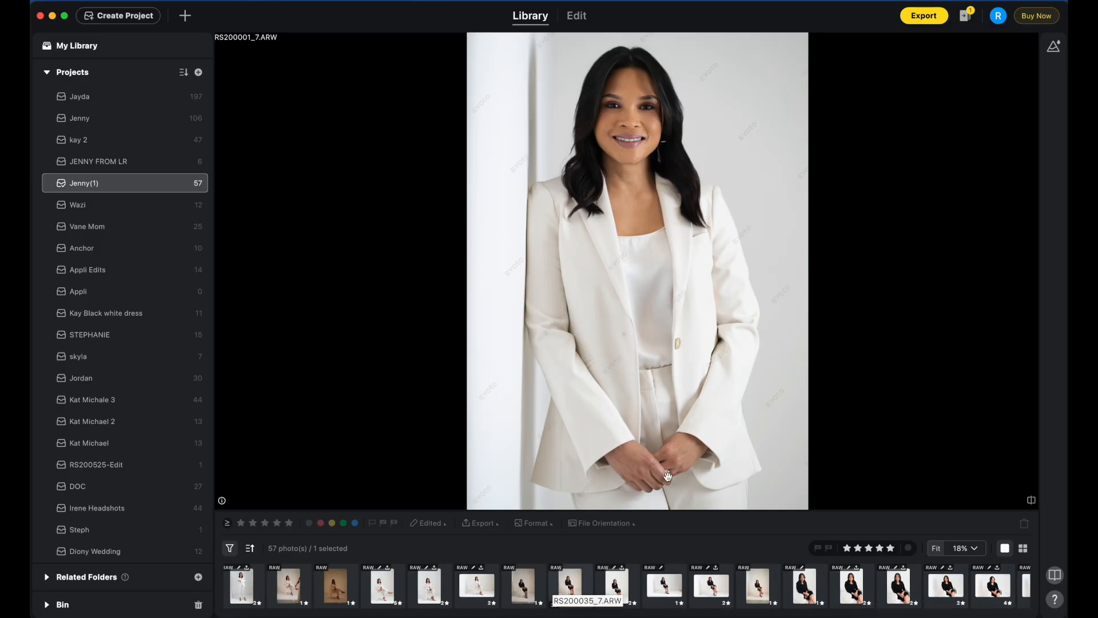